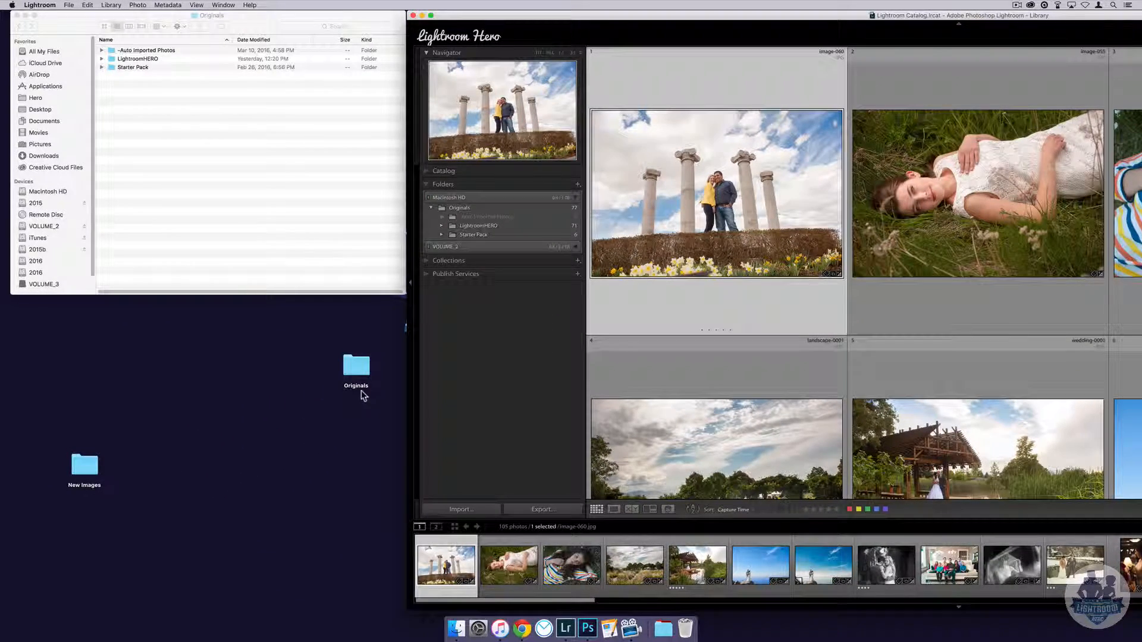
# Move the New Images folder from the desktop into the Originals folder in Finder, and back out to the desktop.
pyautogui.click(229, 175)
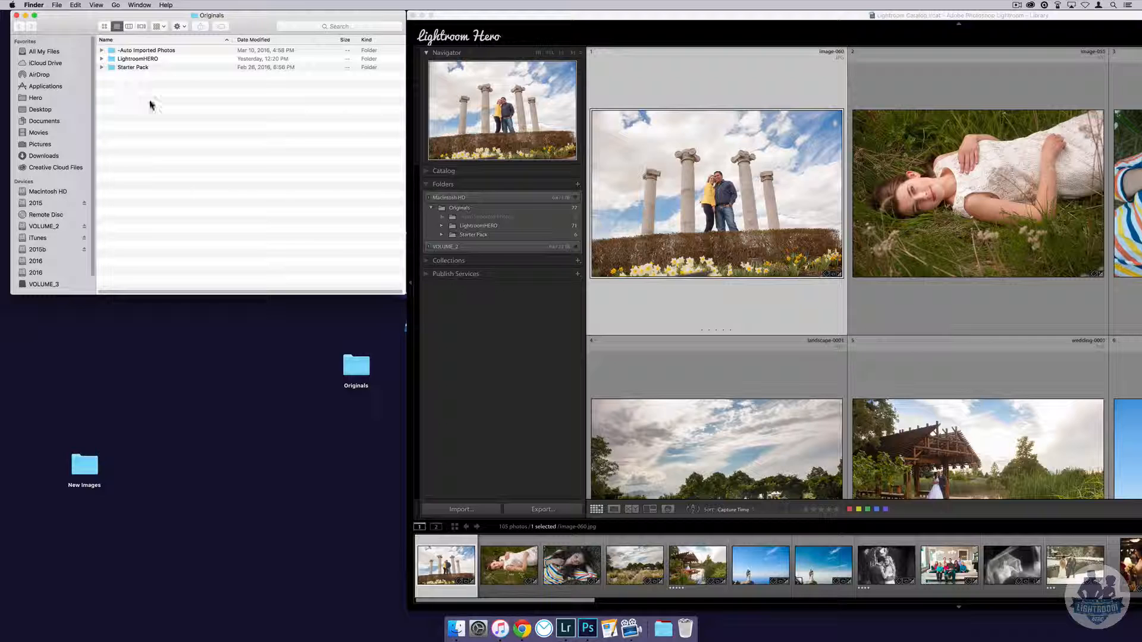
pyautogui.click(455, 357)
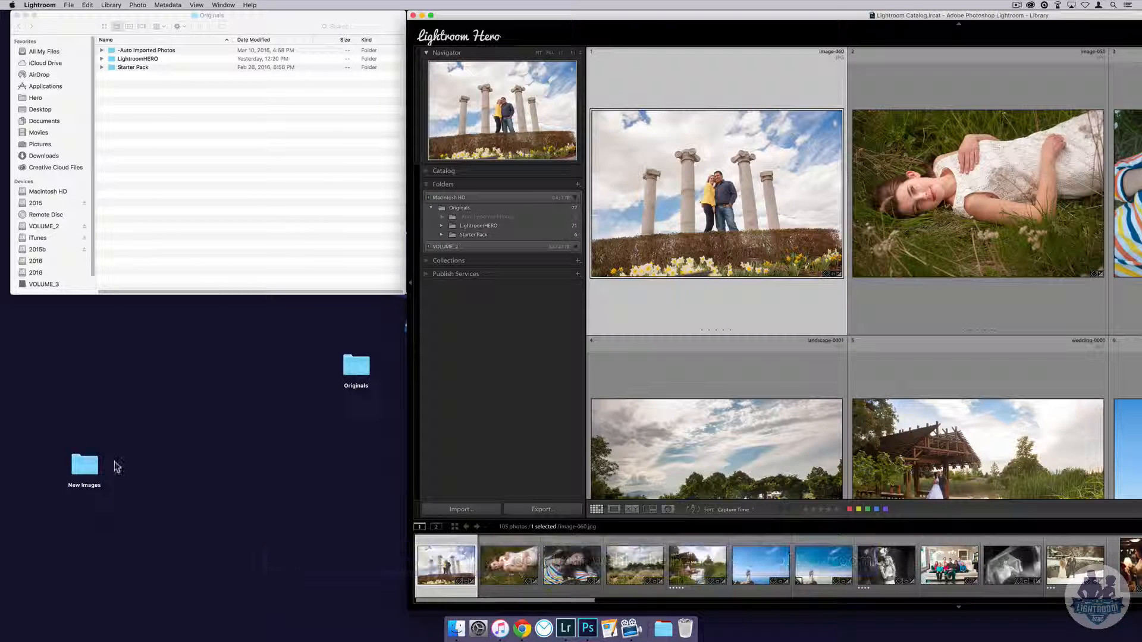
pyautogui.moveTo(80, 466); pyautogui.dragTo(152, 204)
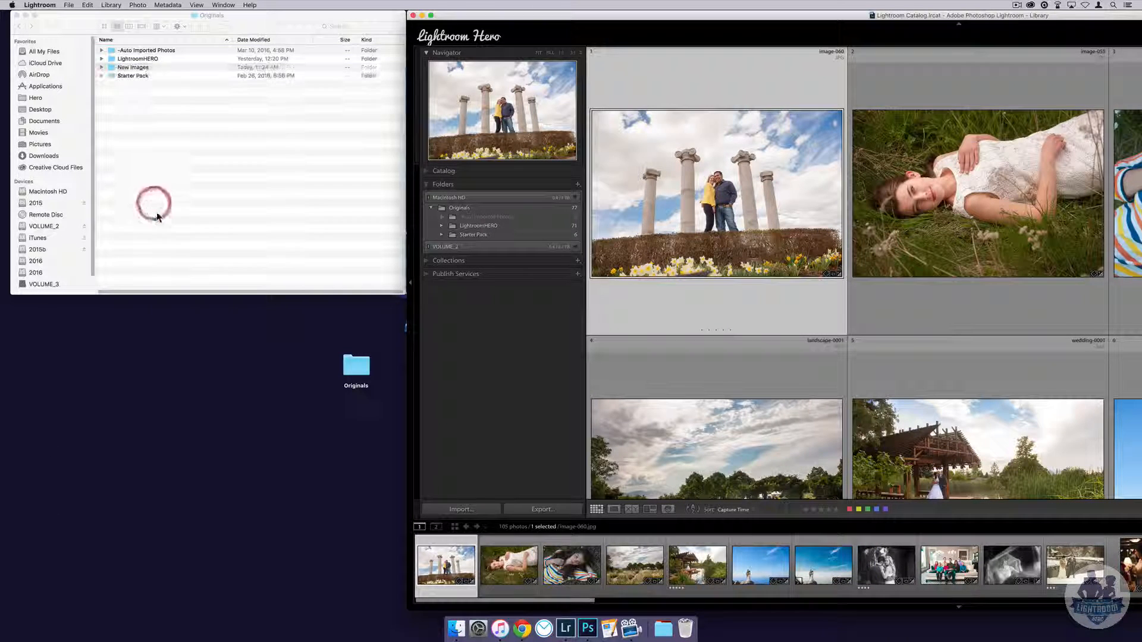
pyautogui.click(455, 363)
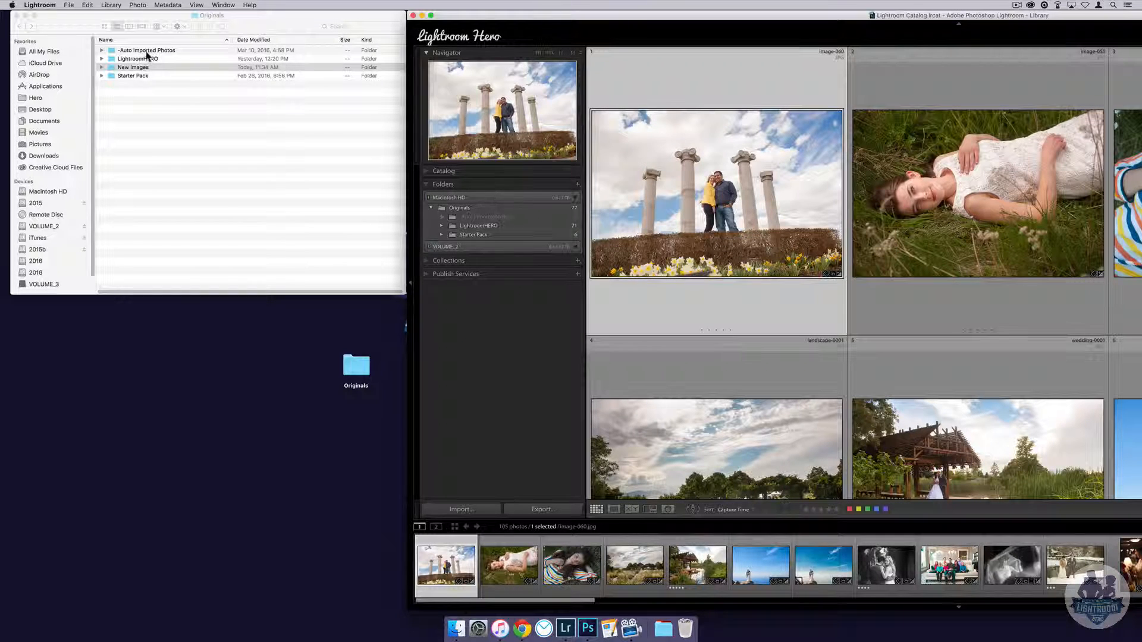
pyautogui.moveTo(126, 68); pyautogui.dragTo(100, 459)
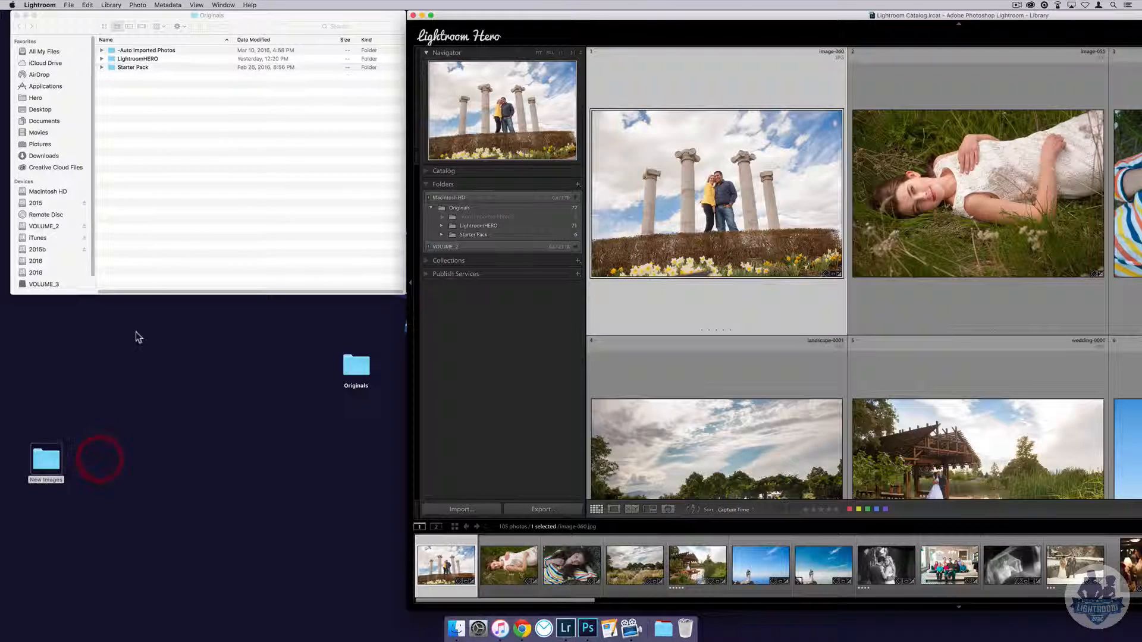
# Move the Starter Pack folder out of Originals onto the desktop, and back into Originals.
pyautogui.click(168, 216)
pyautogui.moveTo(131, 69); pyautogui.dragTo(131, 419)
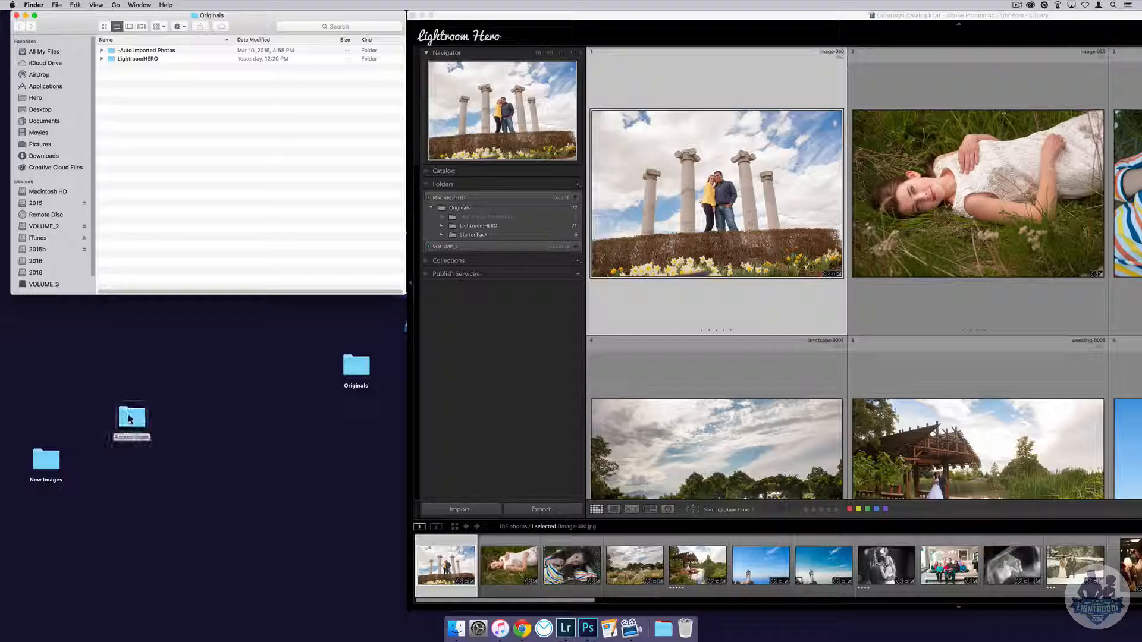
pyautogui.click(534, 407)
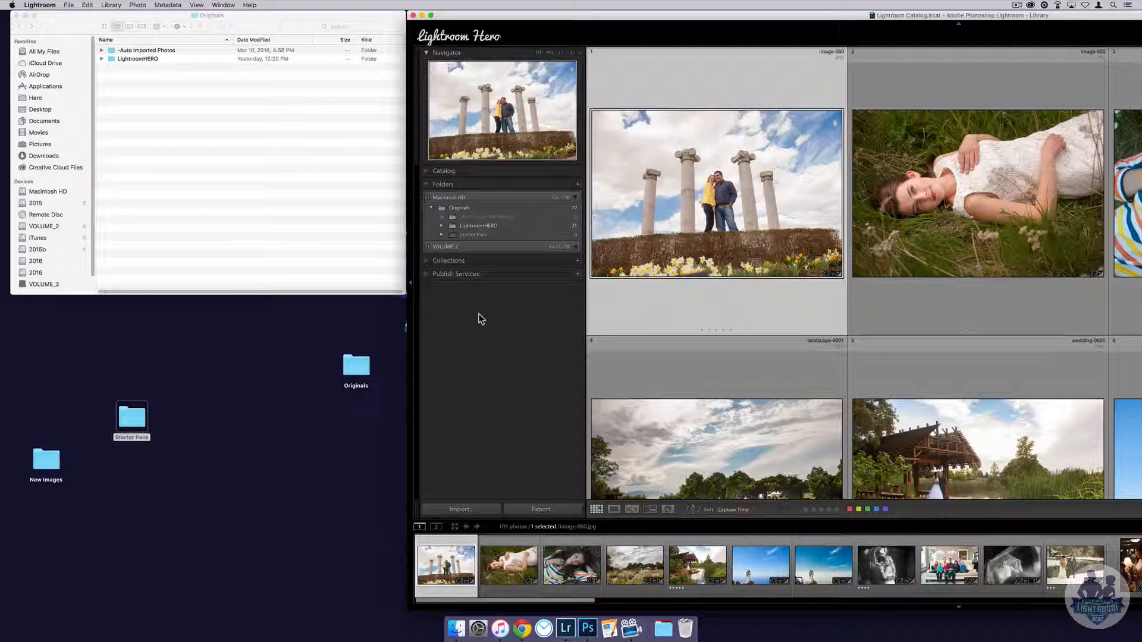
pyautogui.moveTo(132, 416); pyautogui.dragTo(174, 131)
pyautogui.click(484, 312)
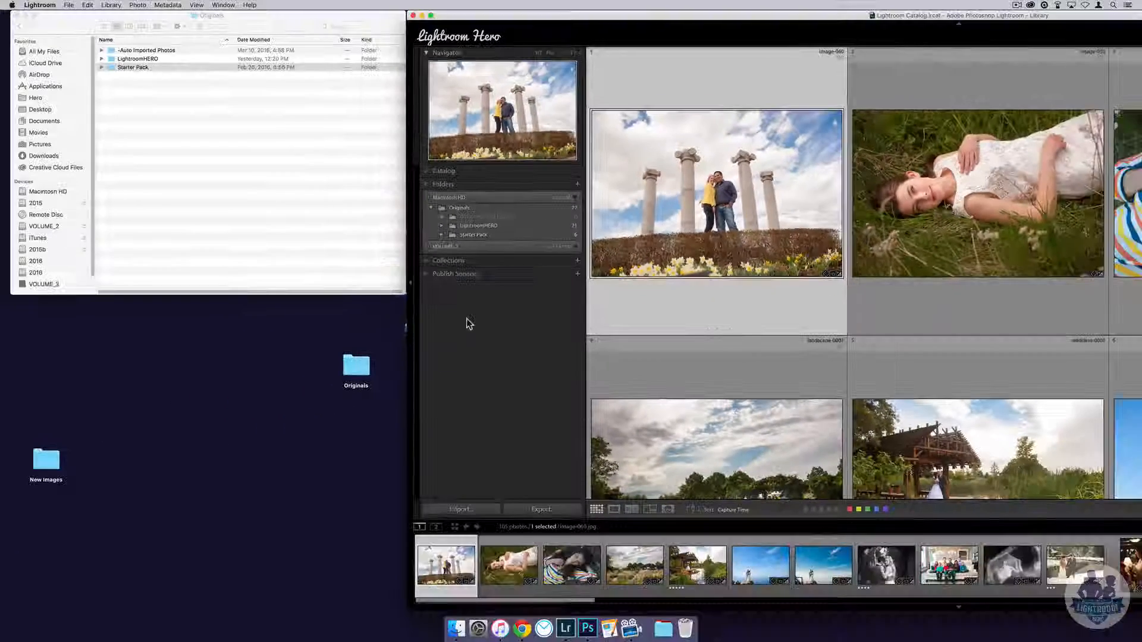
# Look inside the -Auto Imported Photos folder in Finder and return to the Originals folder.
pyautogui.click(135, 101)
pyautogui.doubleClick(139, 51)
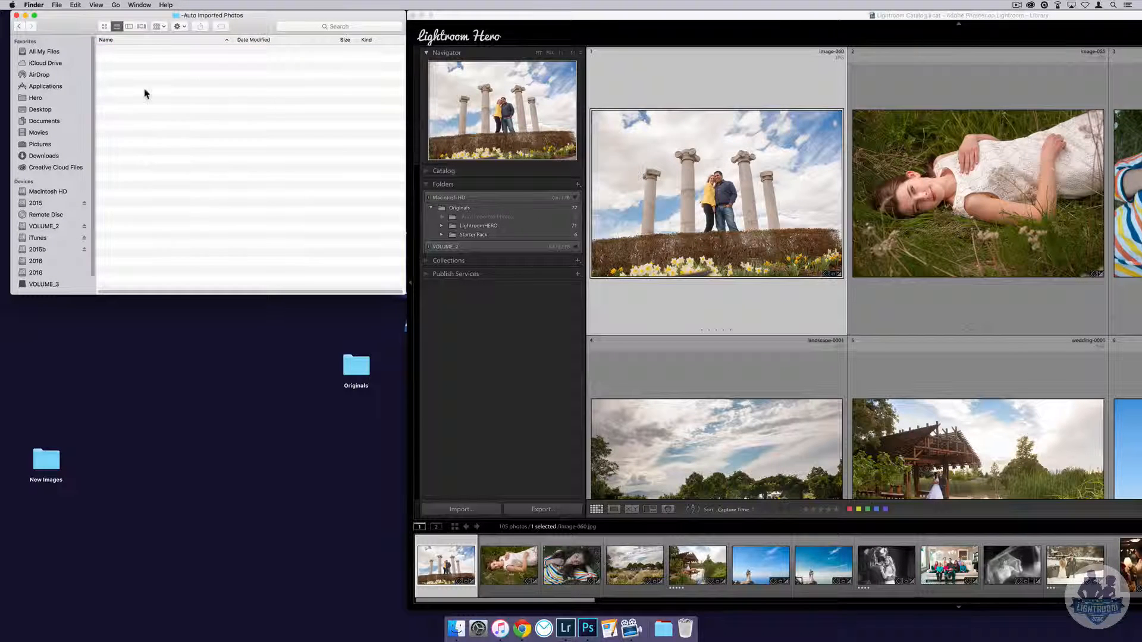
pyautogui.click(18, 26)
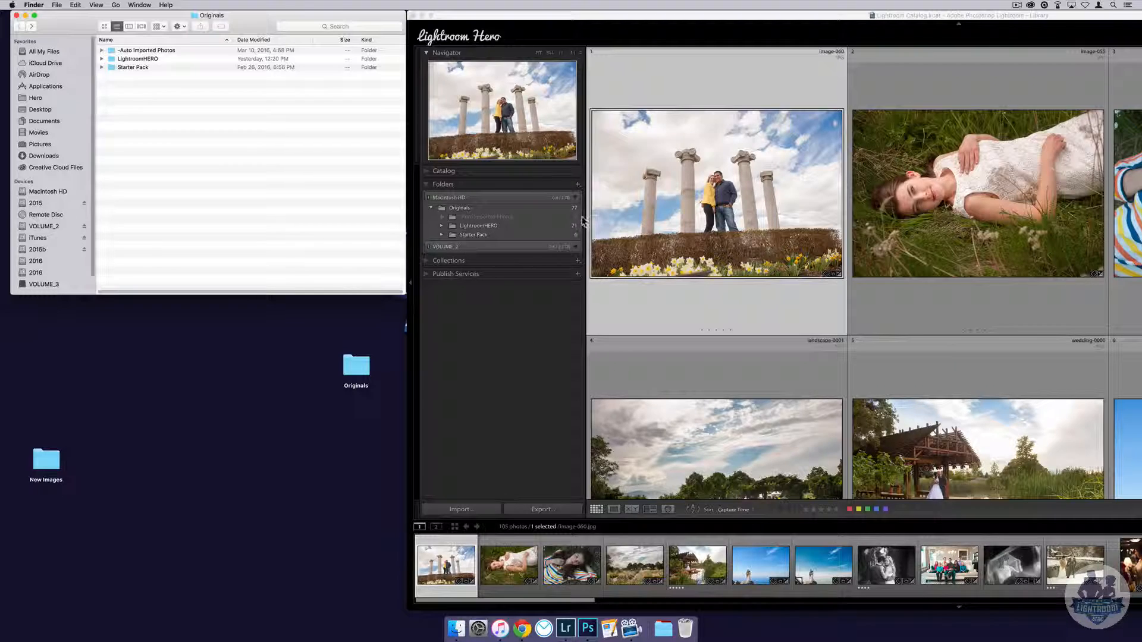
# In Lightroom, create a folder named New Images inside Originals and add it to the catalog's folder list.
pyautogui.click(577, 184)
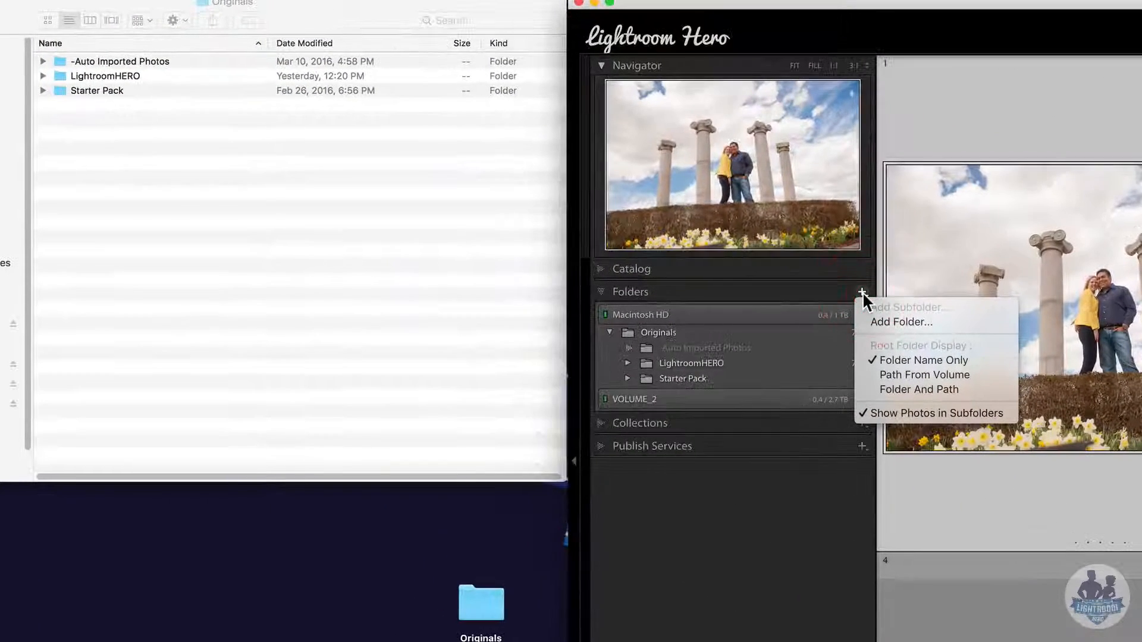
pyautogui.click(919, 322)
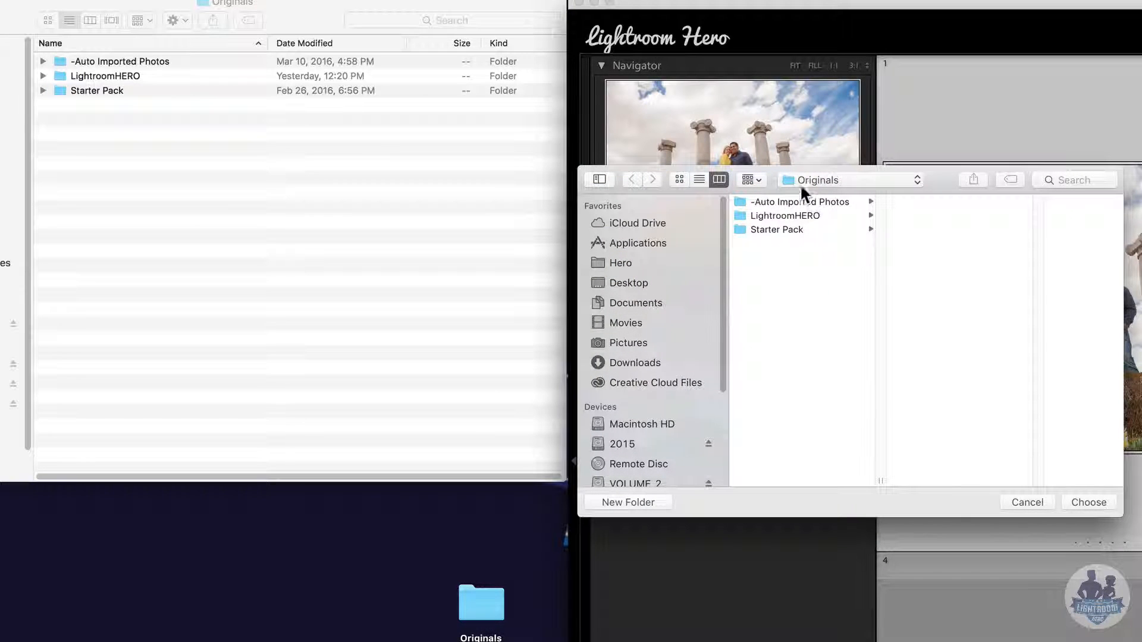
pyautogui.click(637, 497)
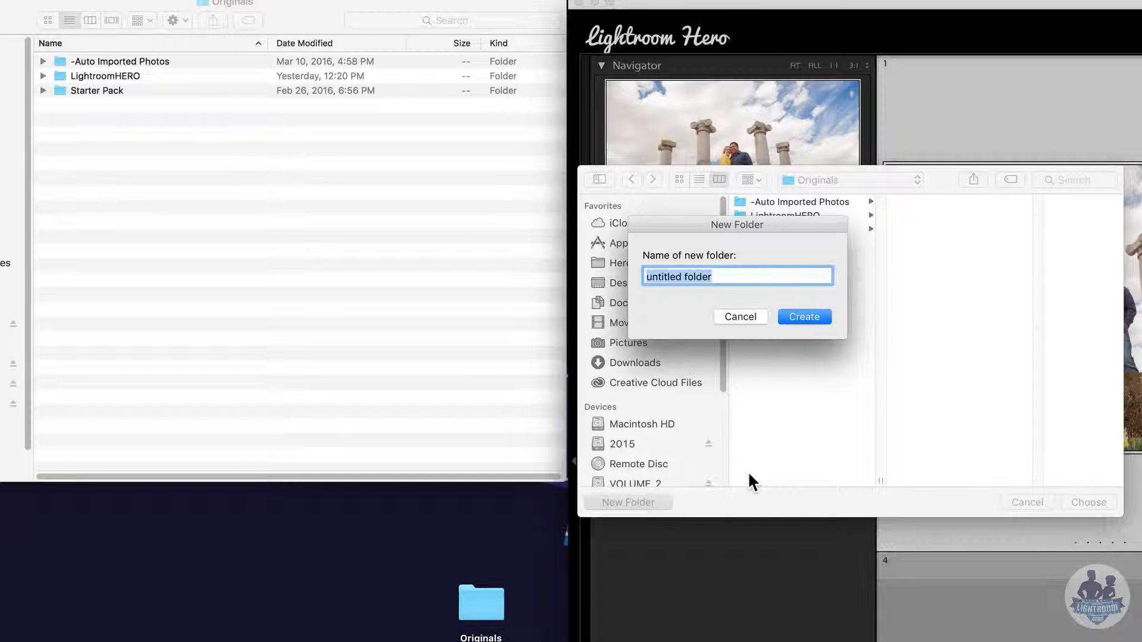
pyautogui.write('New Images')
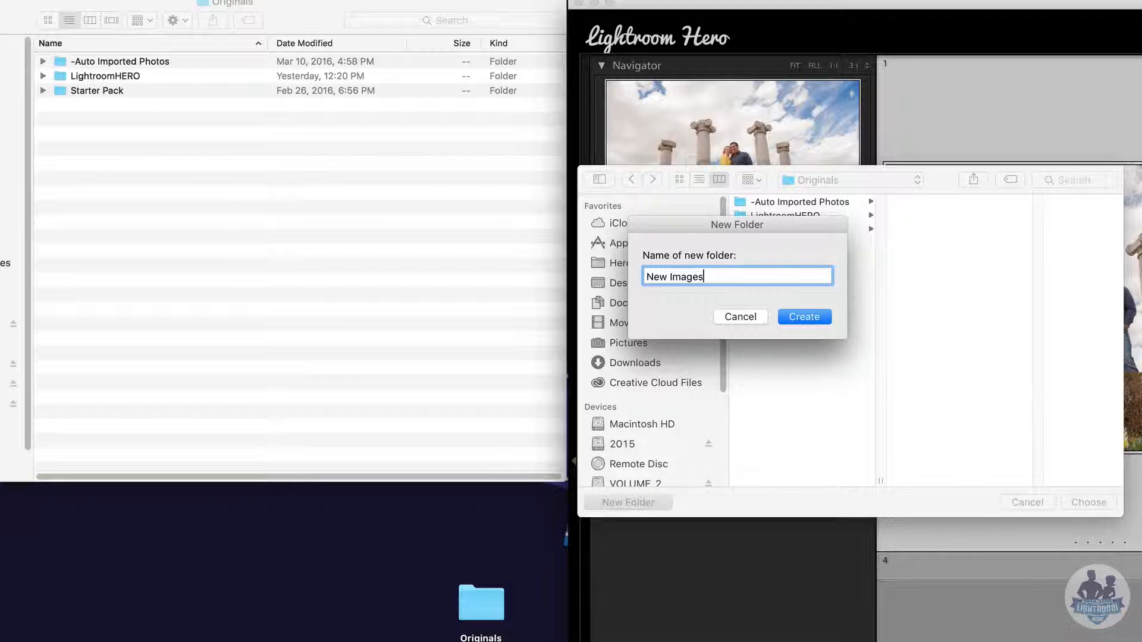
pyautogui.click(804, 321)
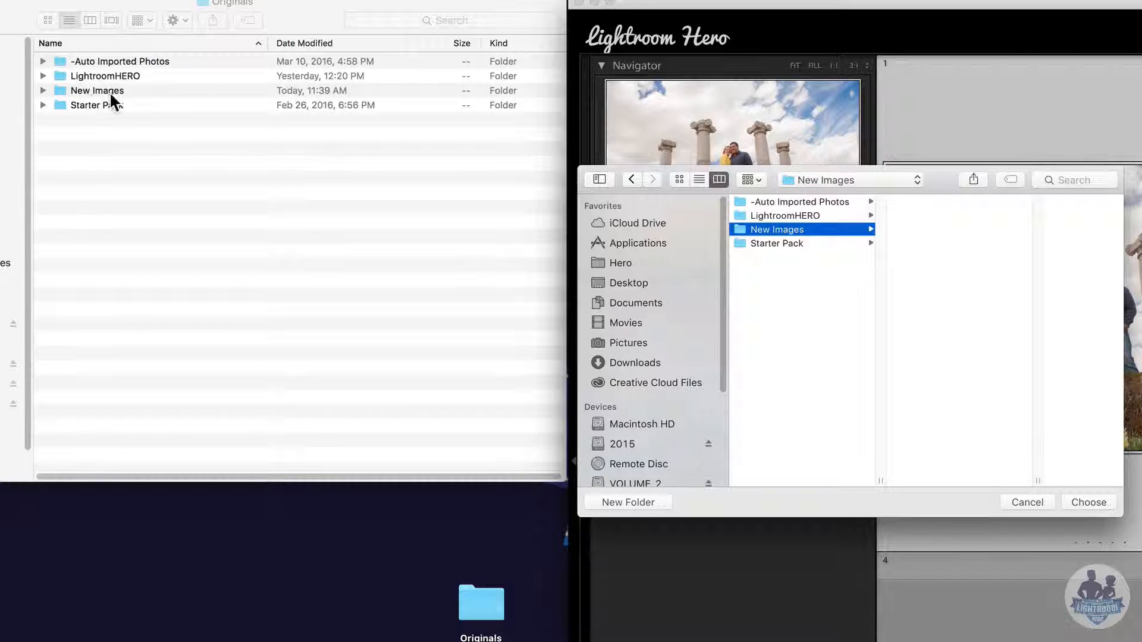
pyautogui.click(1088, 503)
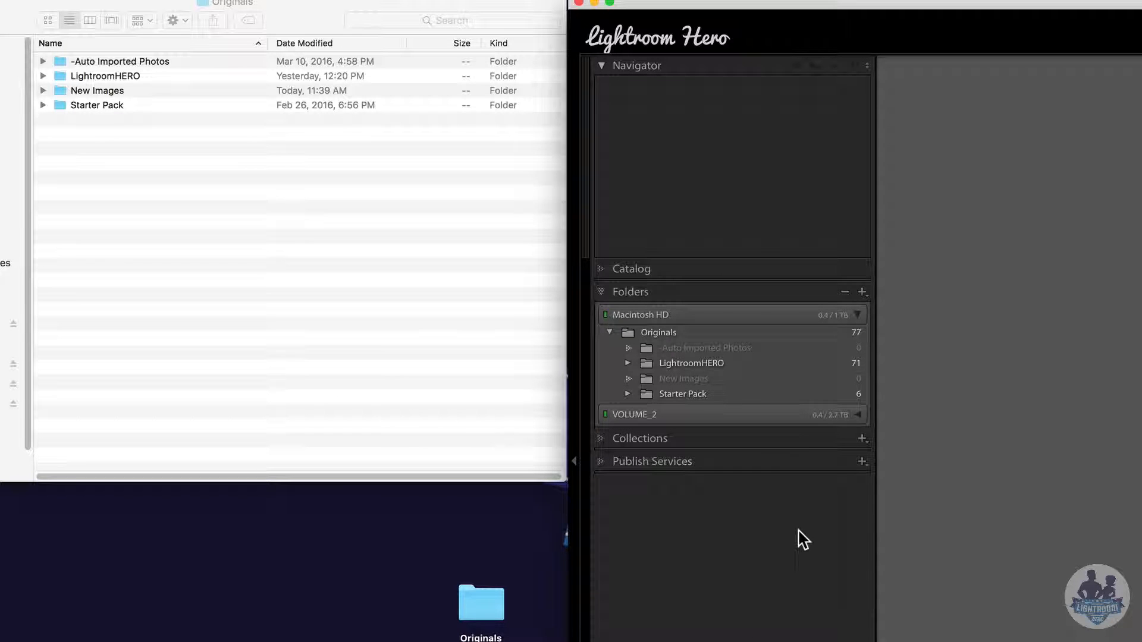
# Remove the New Images folder from Originals in Lightroom's folder list.
pyautogui.click(734, 377)
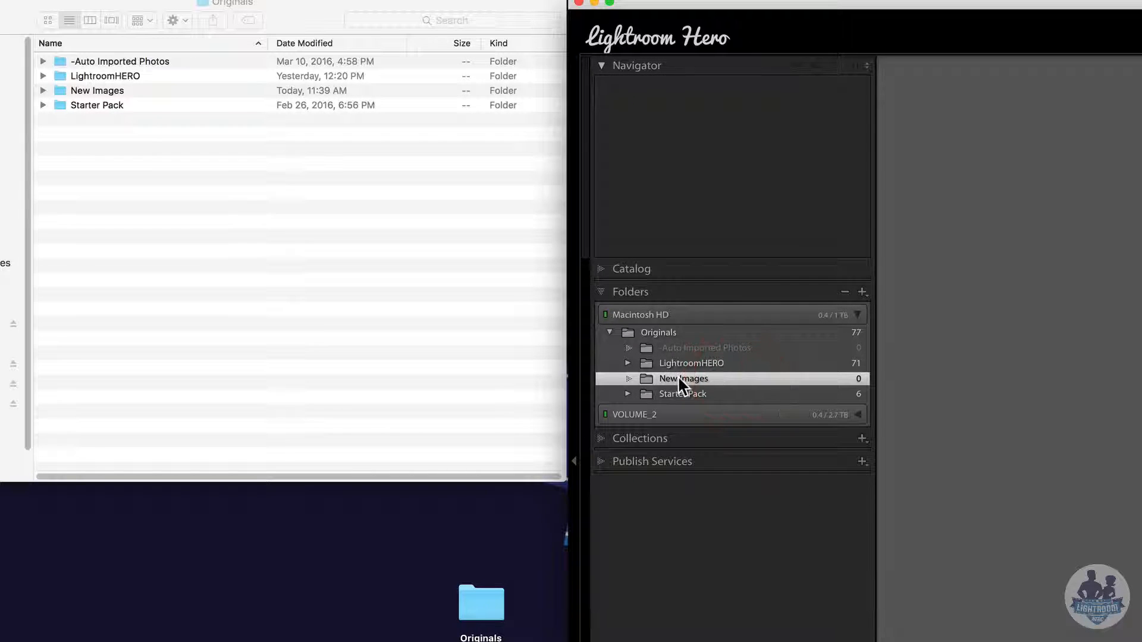
pyautogui.click(844, 292)
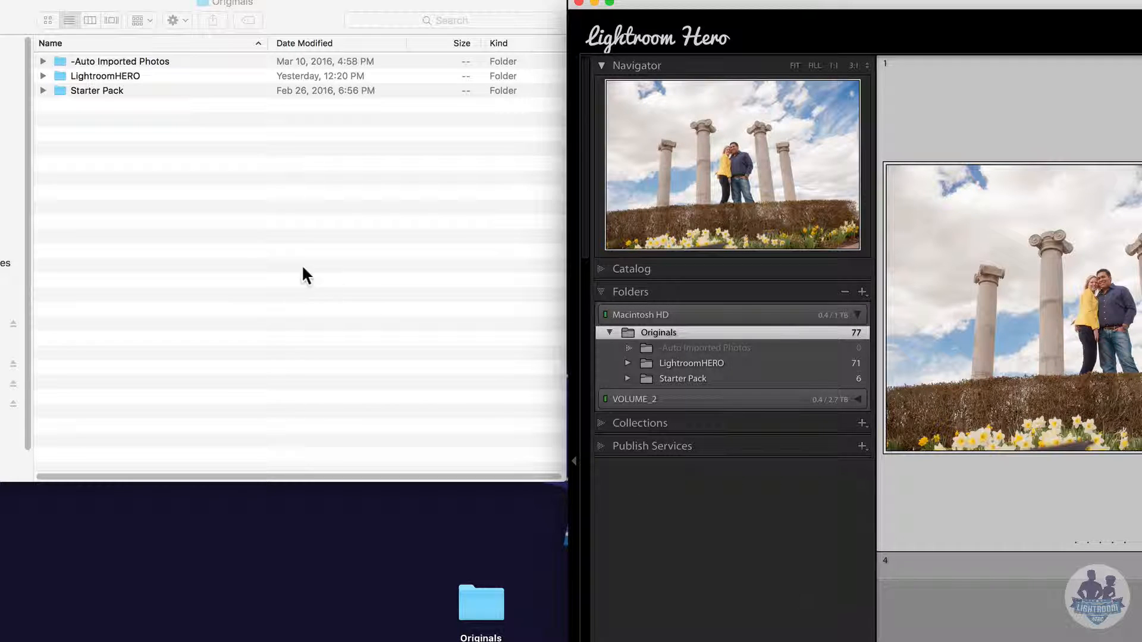
# Set the volume info of the Macintosh HD drive in the folder list to Photo Count.
pyautogui.click(694, 553)
pyautogui.rightClick(737, 313)
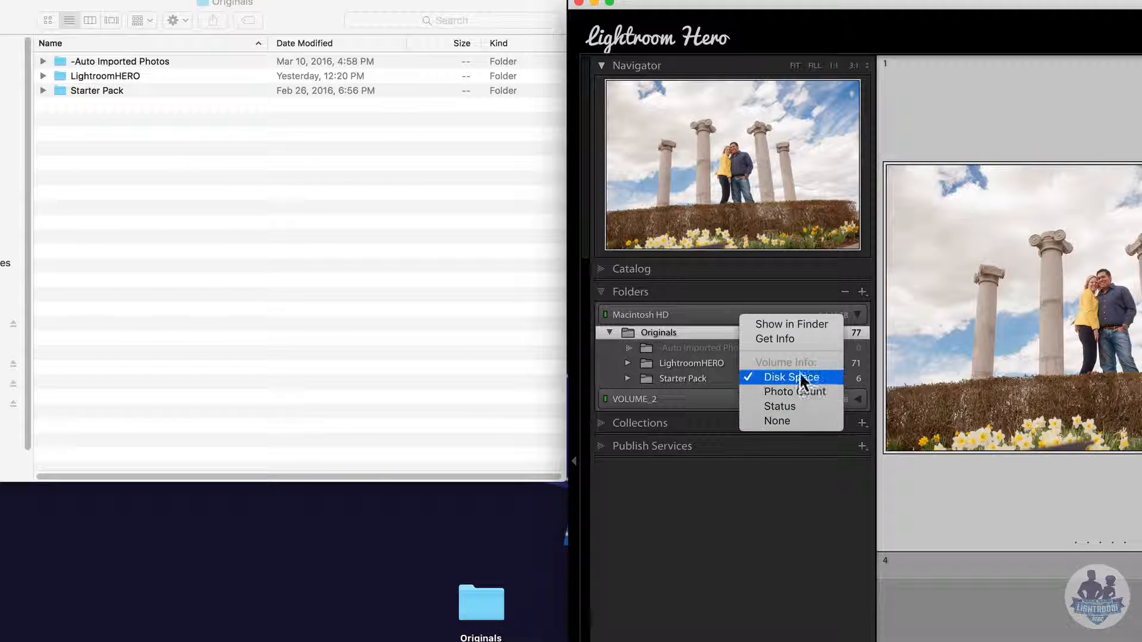
pyautogui.click(780, 513)
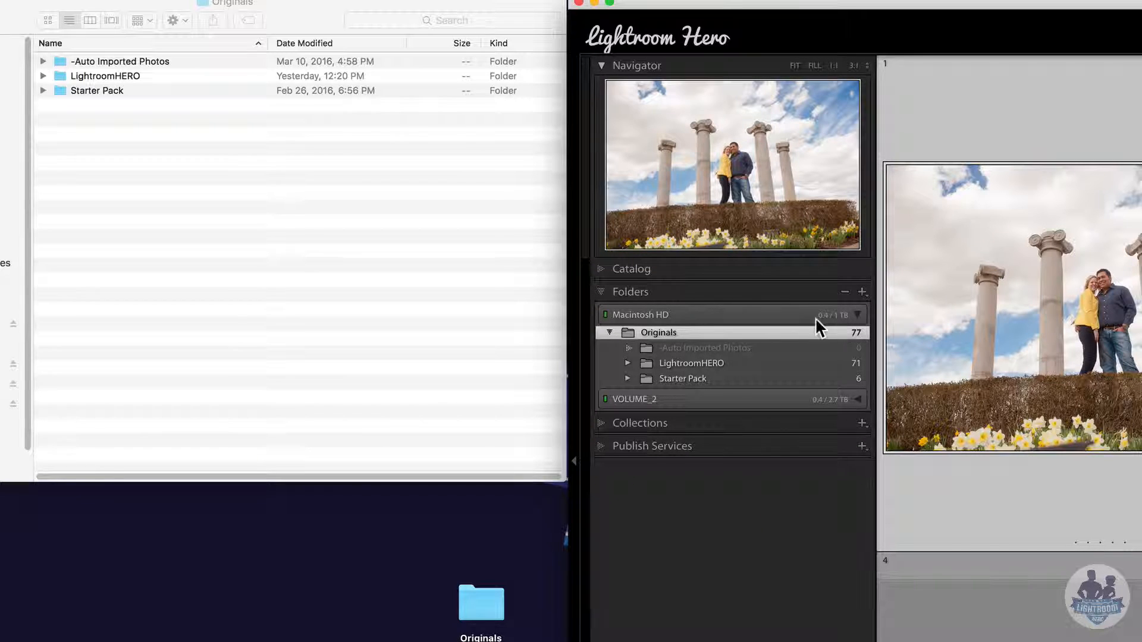
pyautogui.rightClick(720, 314)
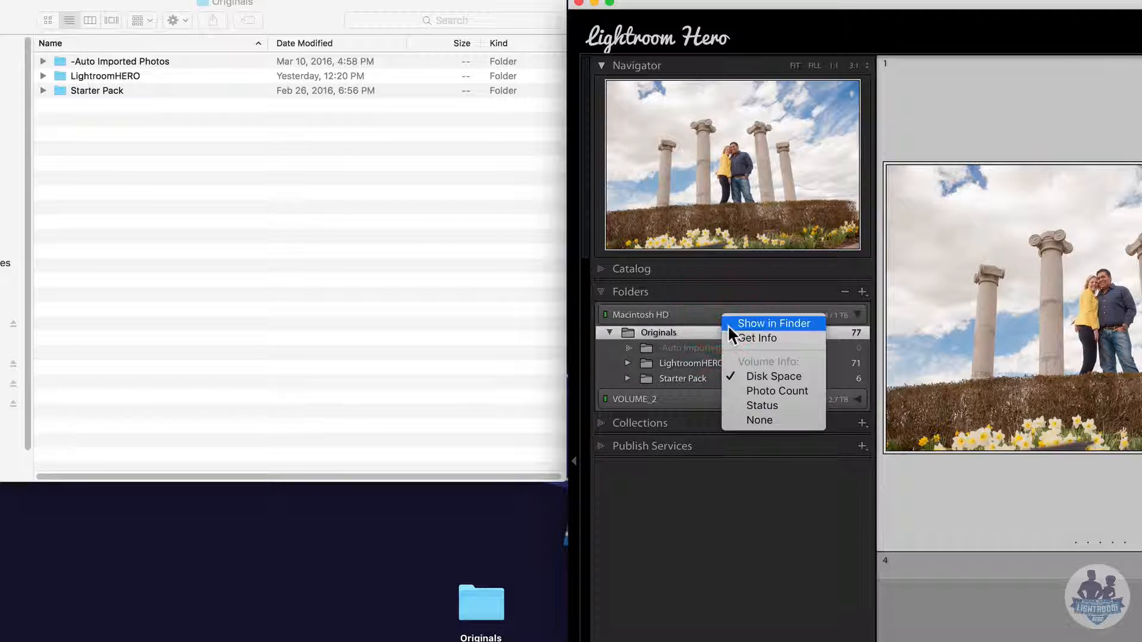
pyautogui.click(800, 392)
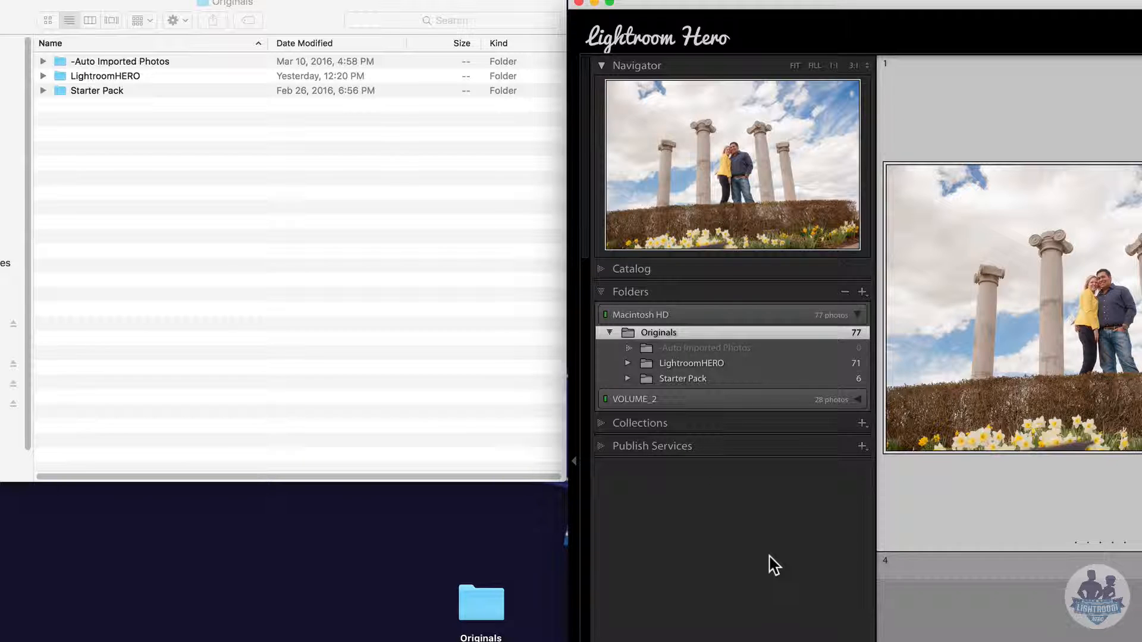
# Rename the Originals folder as Originals57 from within Lightroom.
pyautogui.rightClick(701, 330)
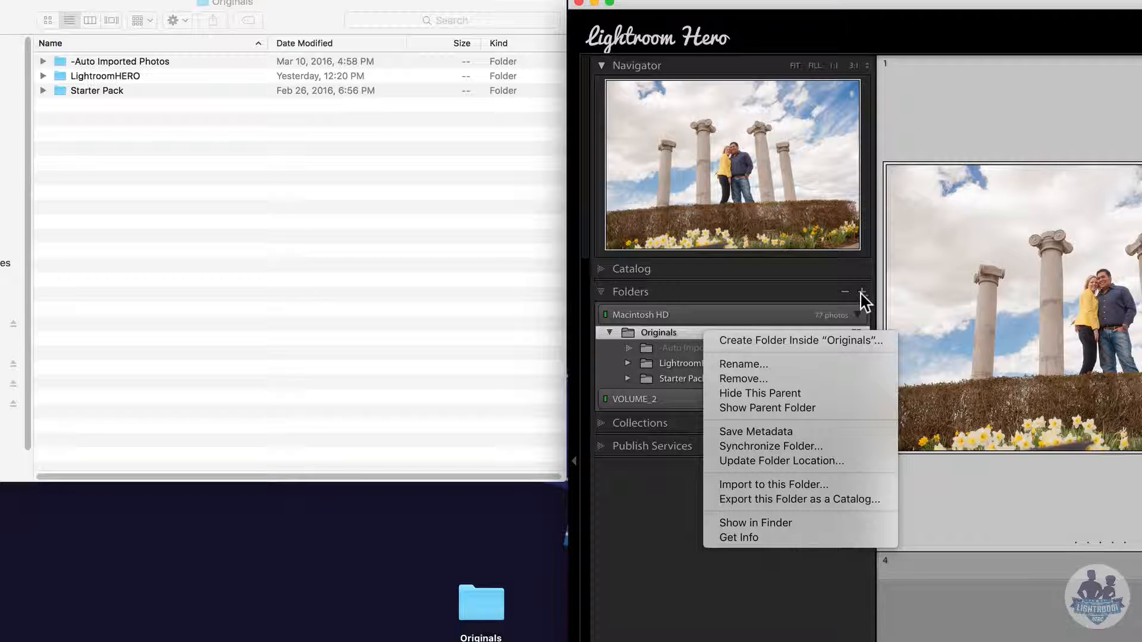
pyautogui.click(860, 363)
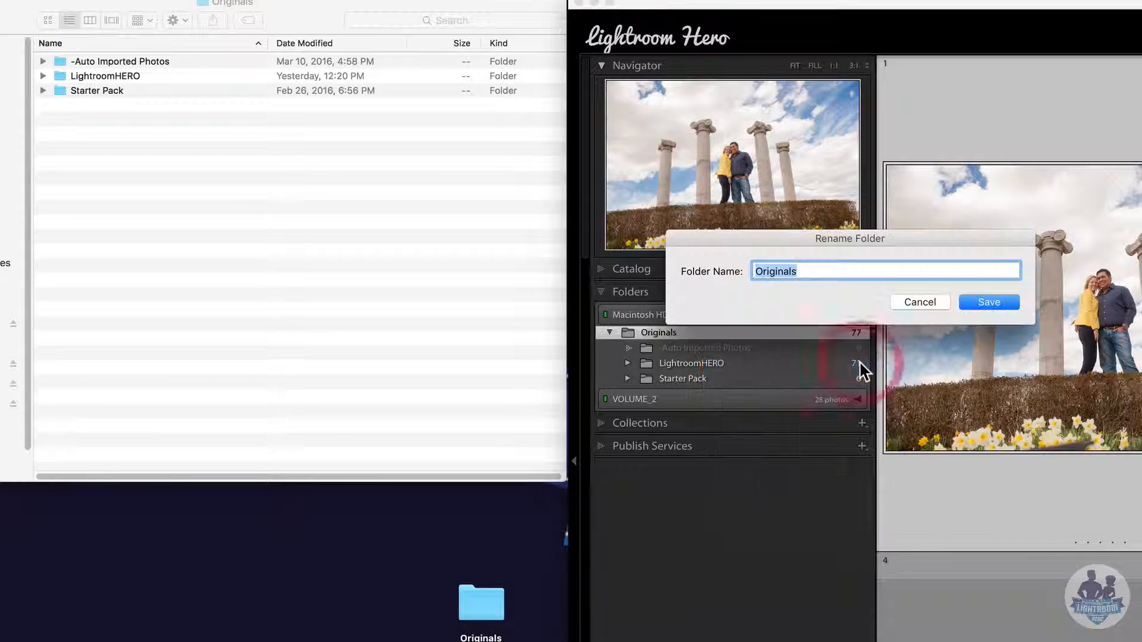
pyautogui.click(840, 271)
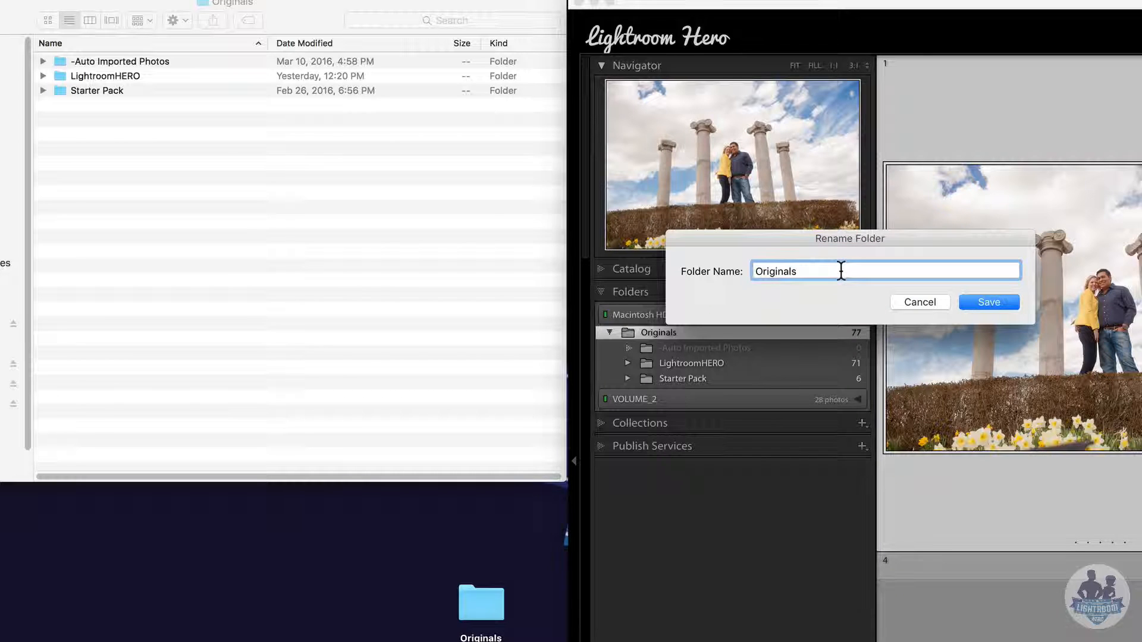
pyautogui.write('57')
pyautogui.click(965, 302)
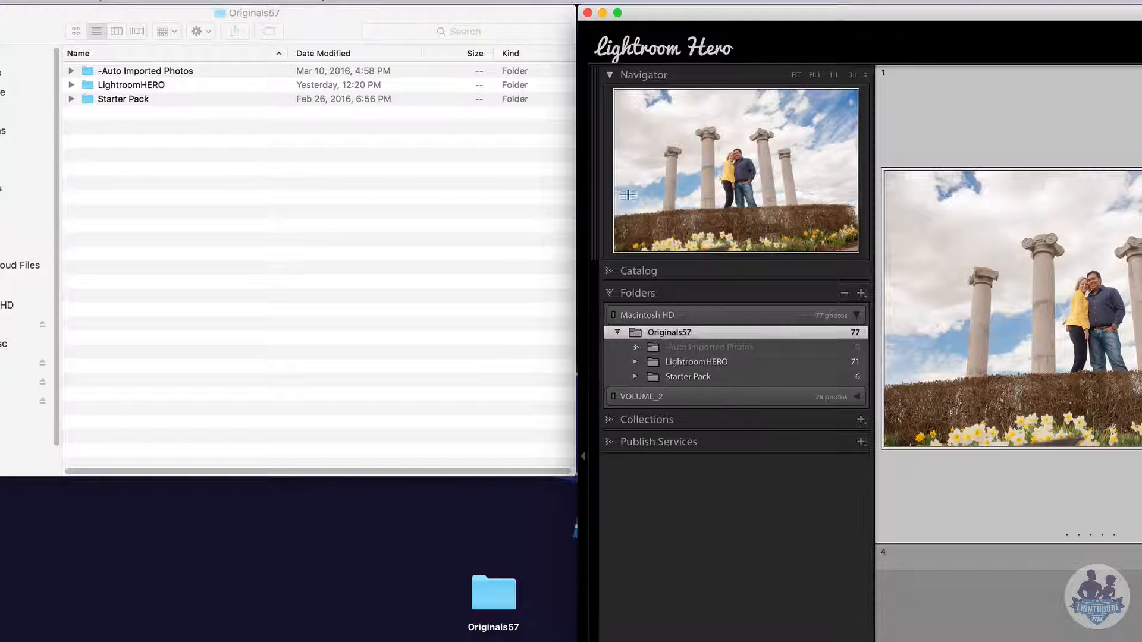
# Rename the Originals57 folder as Originals.
pyautogui.rightClick(715, 332)
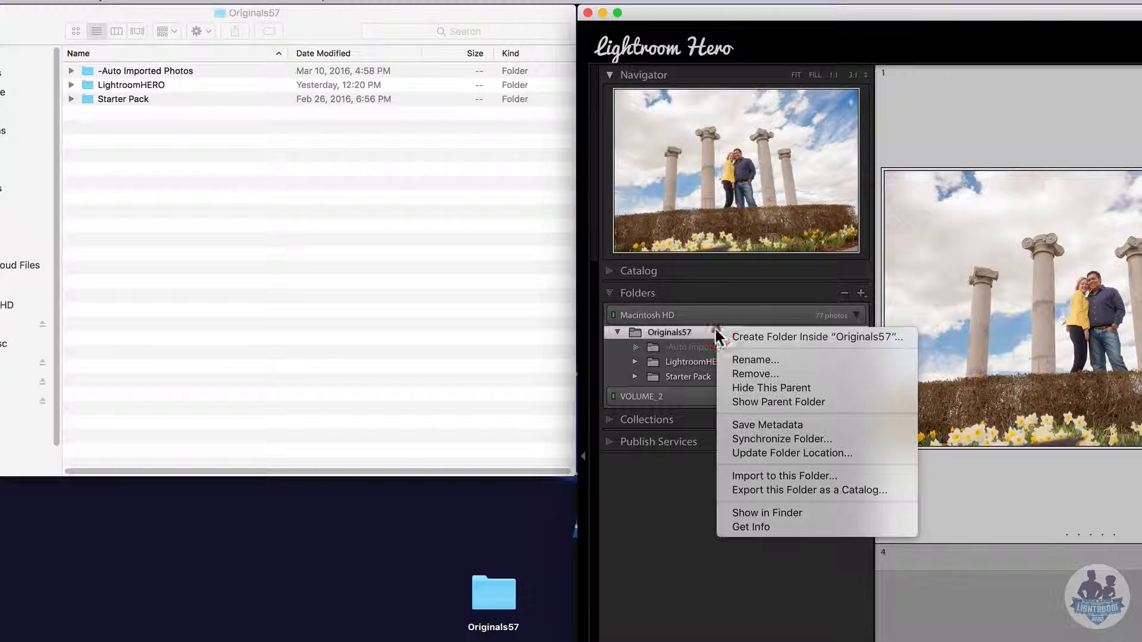
pyautogui.click(745, 359)
pyautogui.click(875, 277)
pyautogui.press('BackSpace')
pyautogui.press('BackSpace')
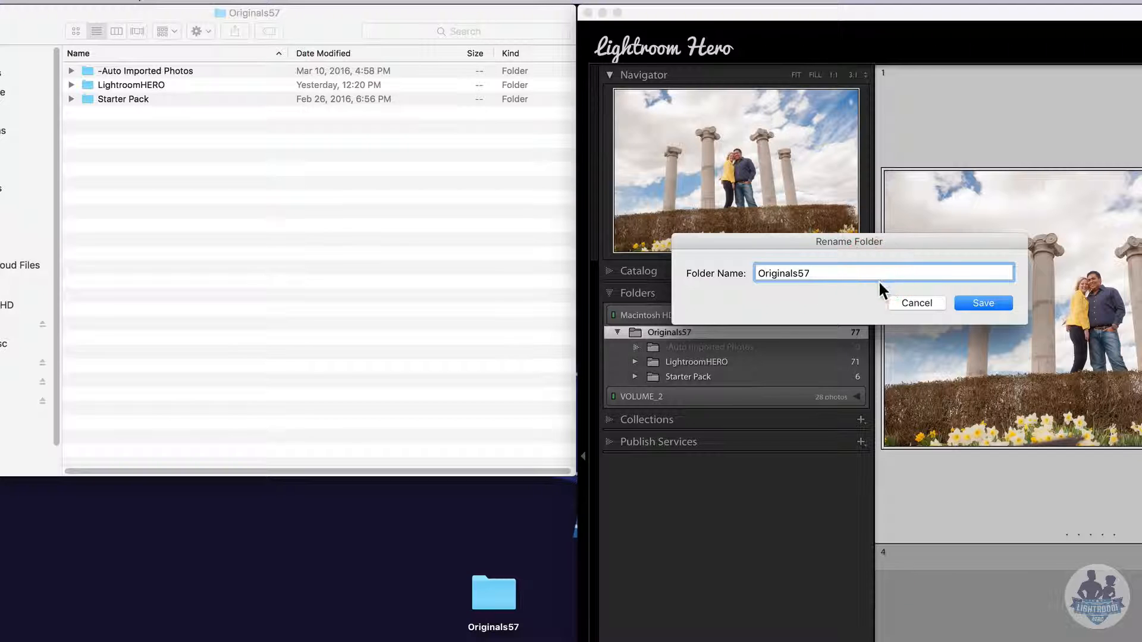
pyautogui.click(987, 302)
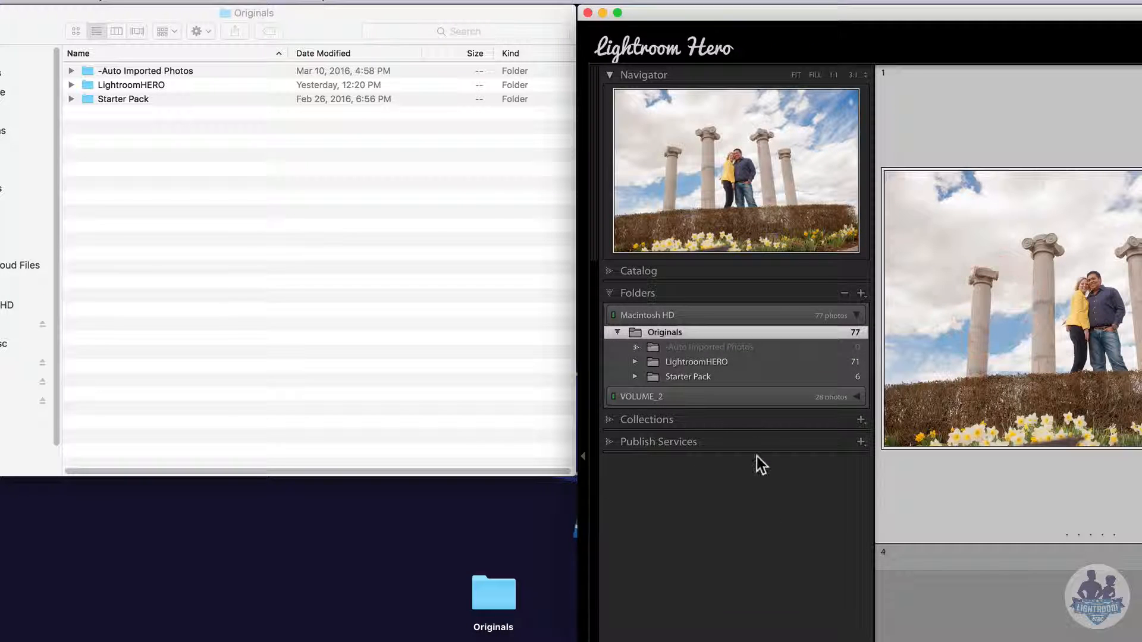
# Hide the Originals parent folder in the folder list and show it again above -Auto Imported Photos.
pyautogui.rightClick(765, 334)
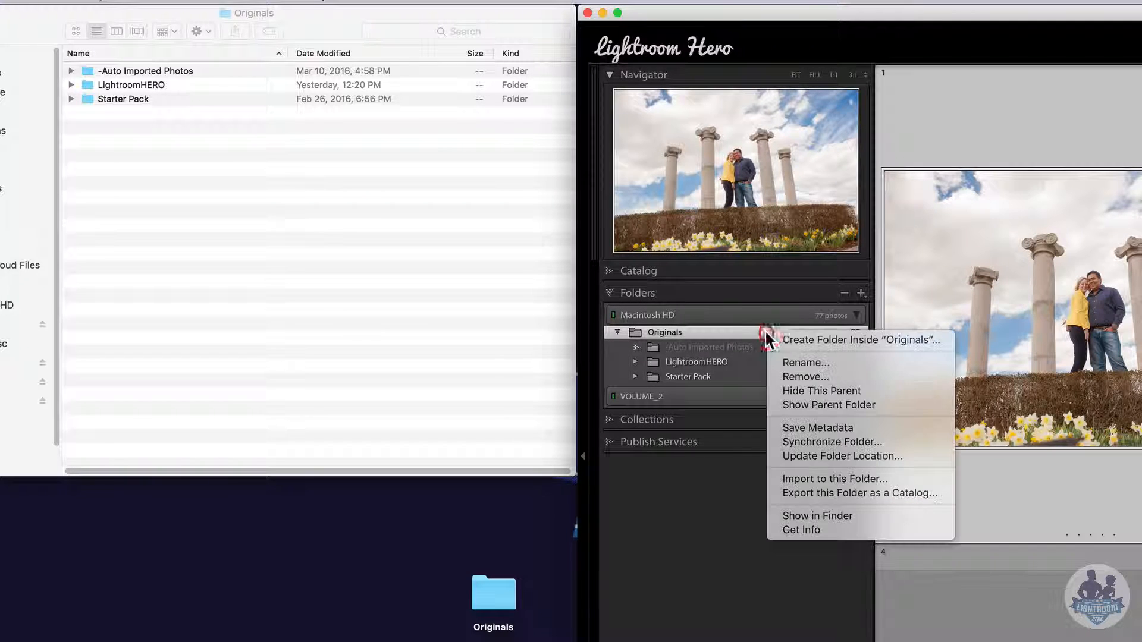
pyautogui.click(909, 387)
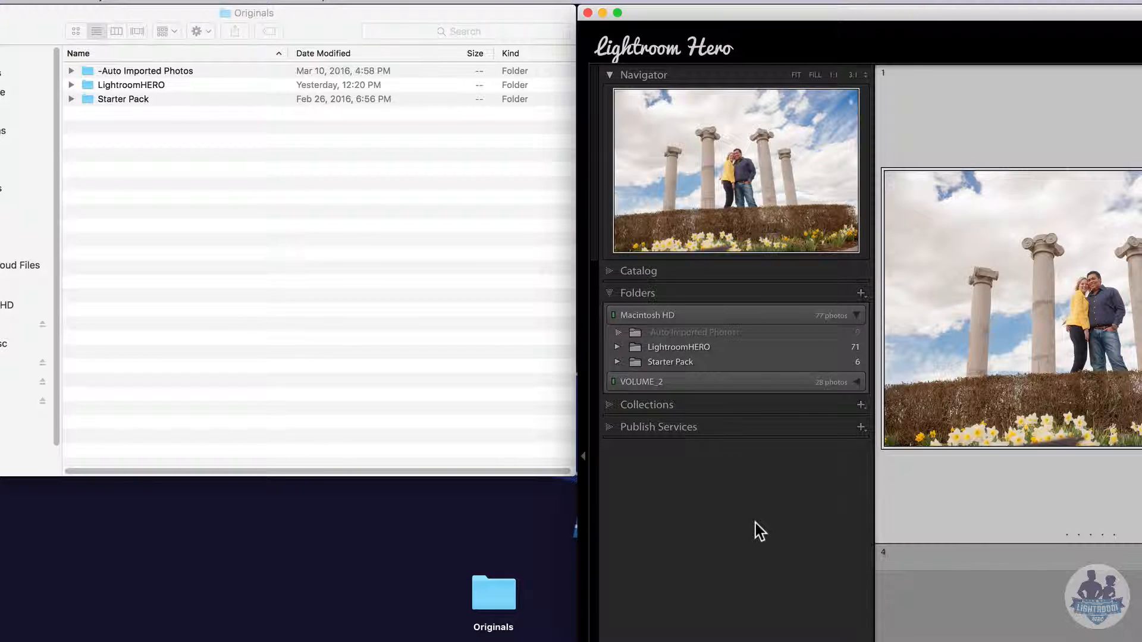
pyautogui.rightClick(769, 340)
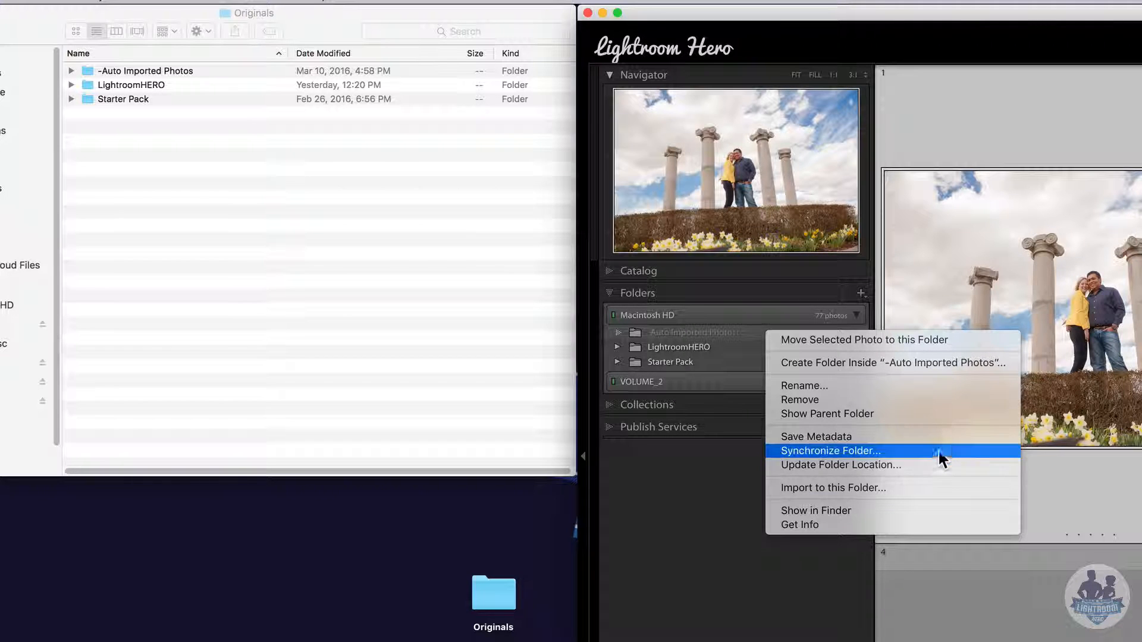
pyautogui.click(929, 415)
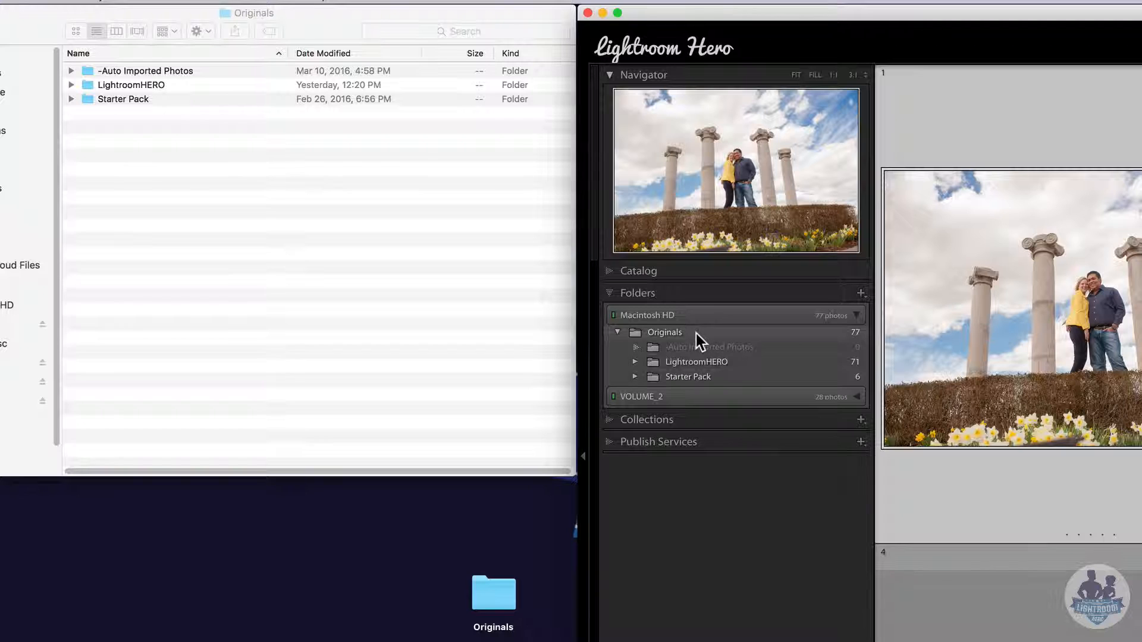
# Show the parent folder of Originals in the folder list.
pyautogui.rightClick(696, 334)
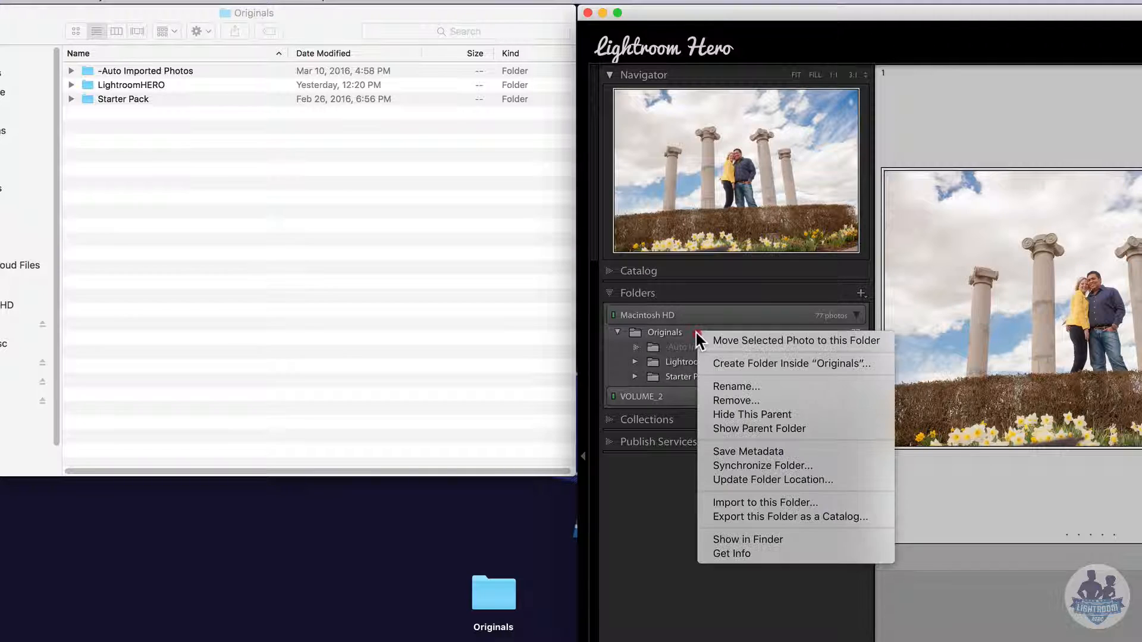
pyautogui.click(823, 430)
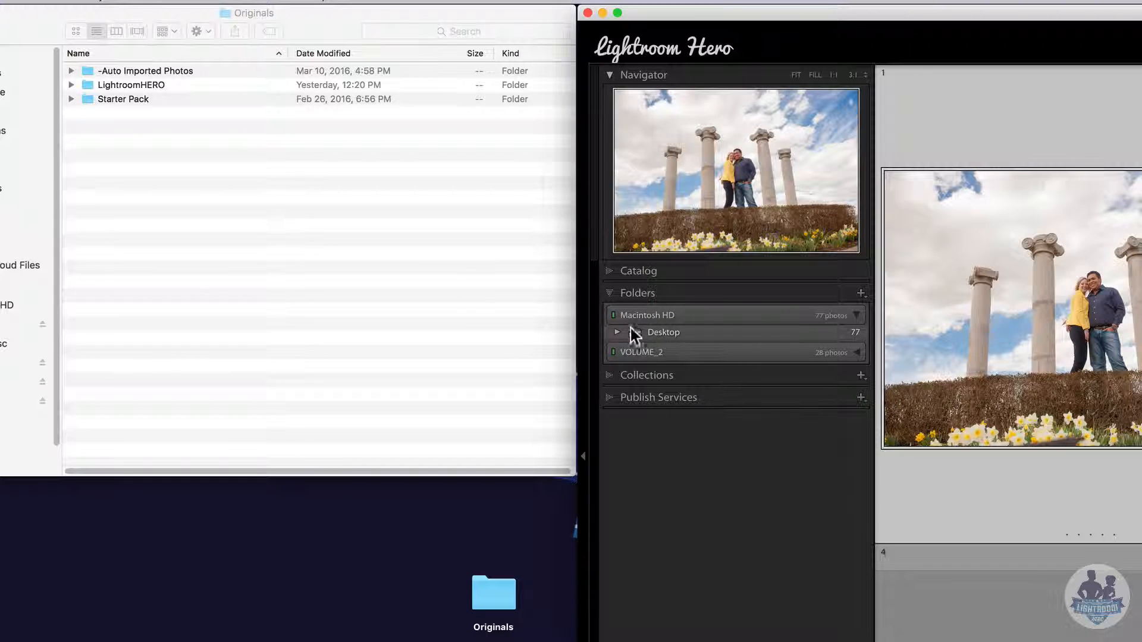
# Expand the Desktop and Originals folders in the folder list, and hide the Desktop parent folder.
pyautogui.click(616, 331)
pyautogui.click(634, 347)
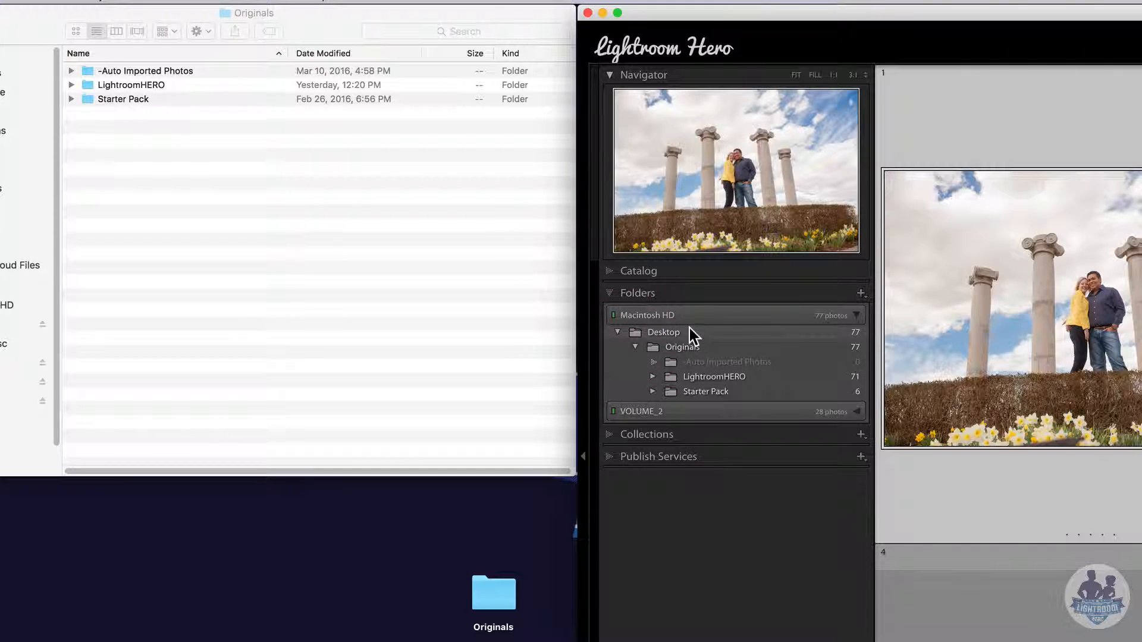
pyautogui.rightClick(732, 332)
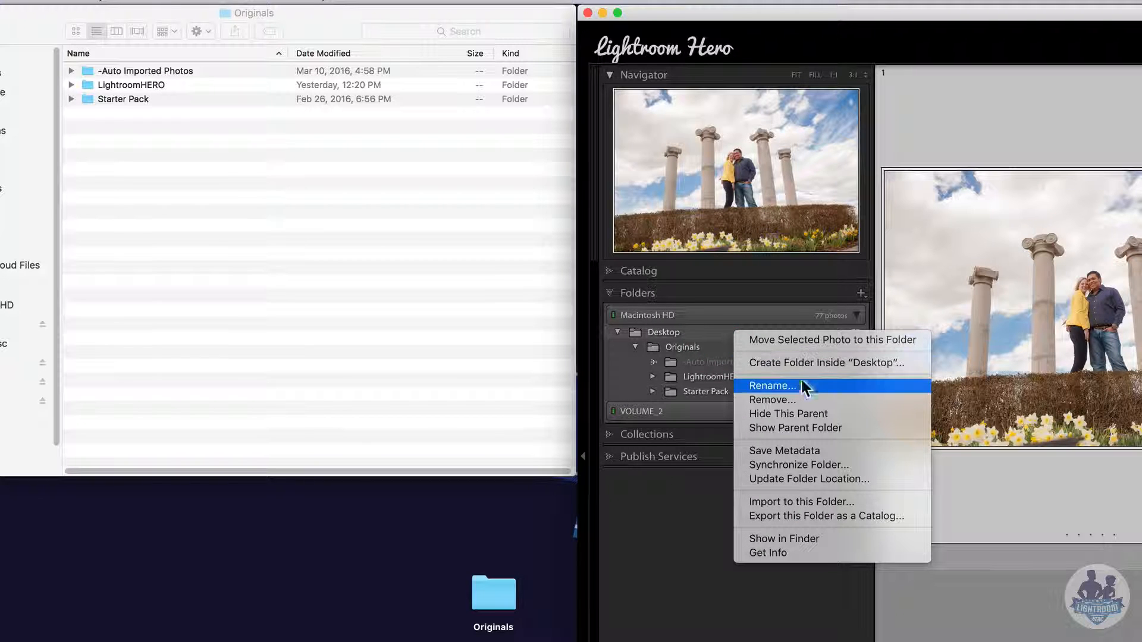
pyautogui.click(857, 415)
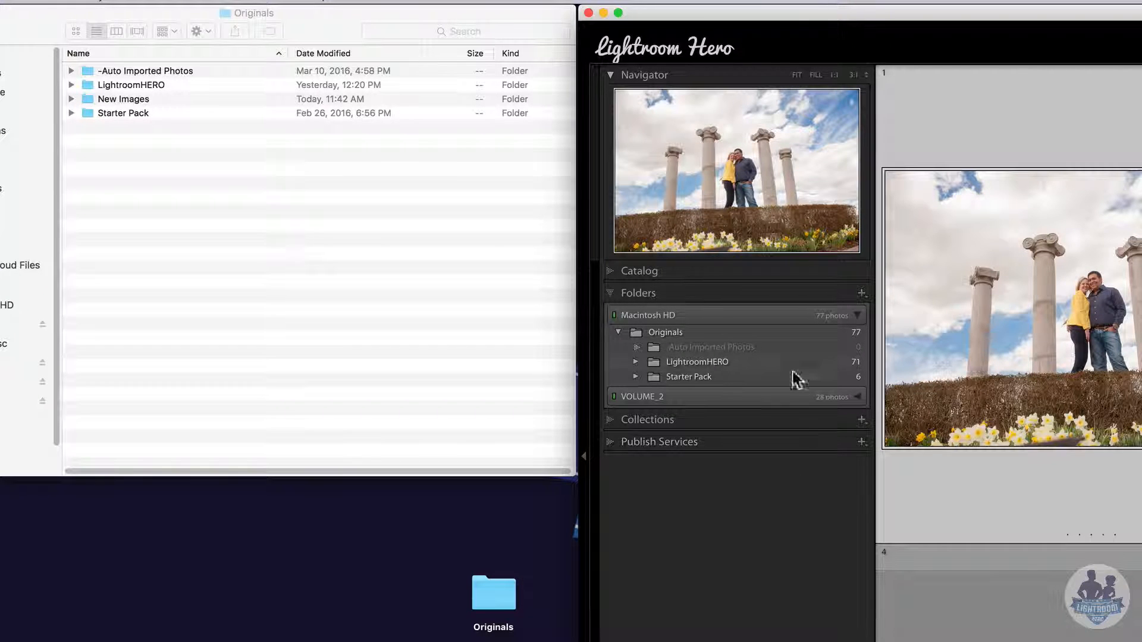
pyautogui.rightClick(764, 332)
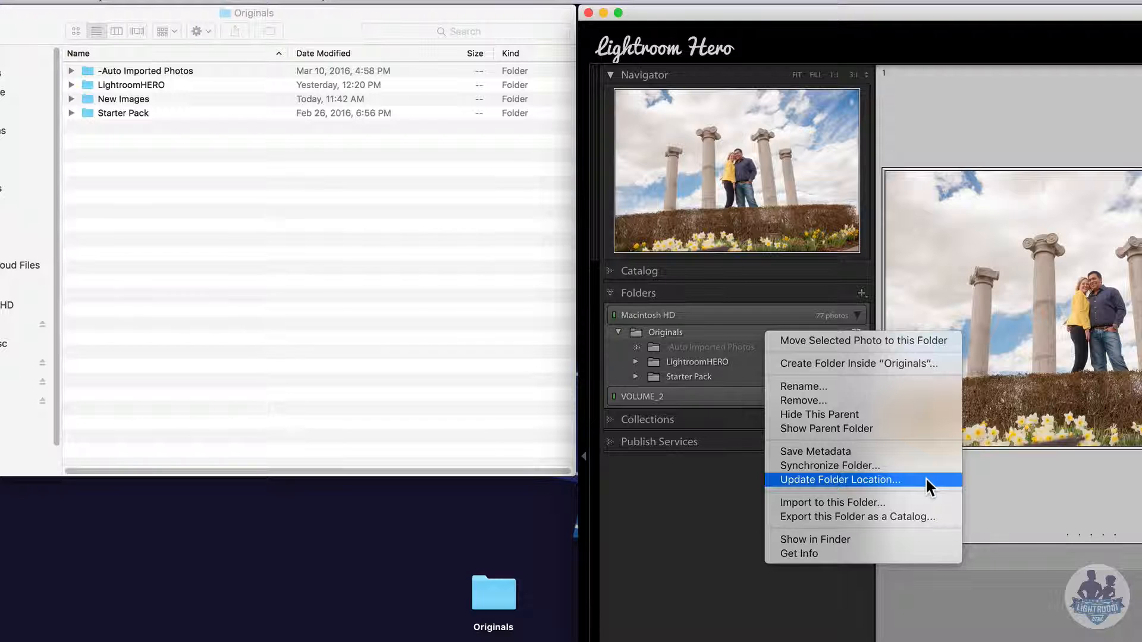
pyautogui.click(716, 535)
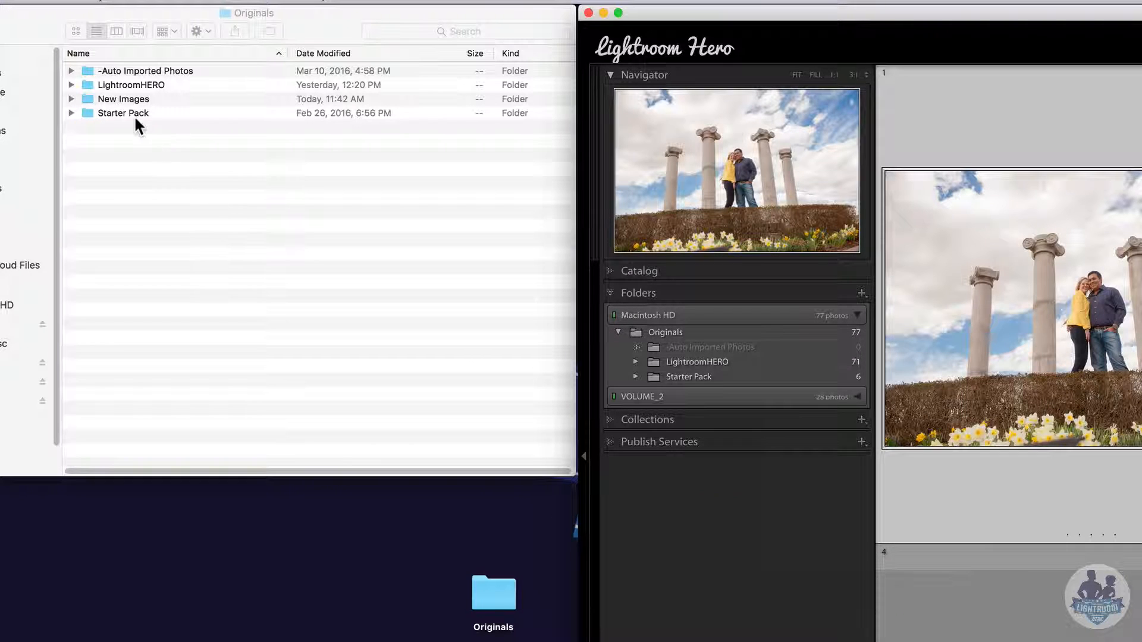
# Move the Starter Pack folder out of Originals to the desktop in Finder, and relink the missing folder in Lightroom to that location.
pyautogui.moveTo(134, 115); pyautogui.dragTo(225, 602)
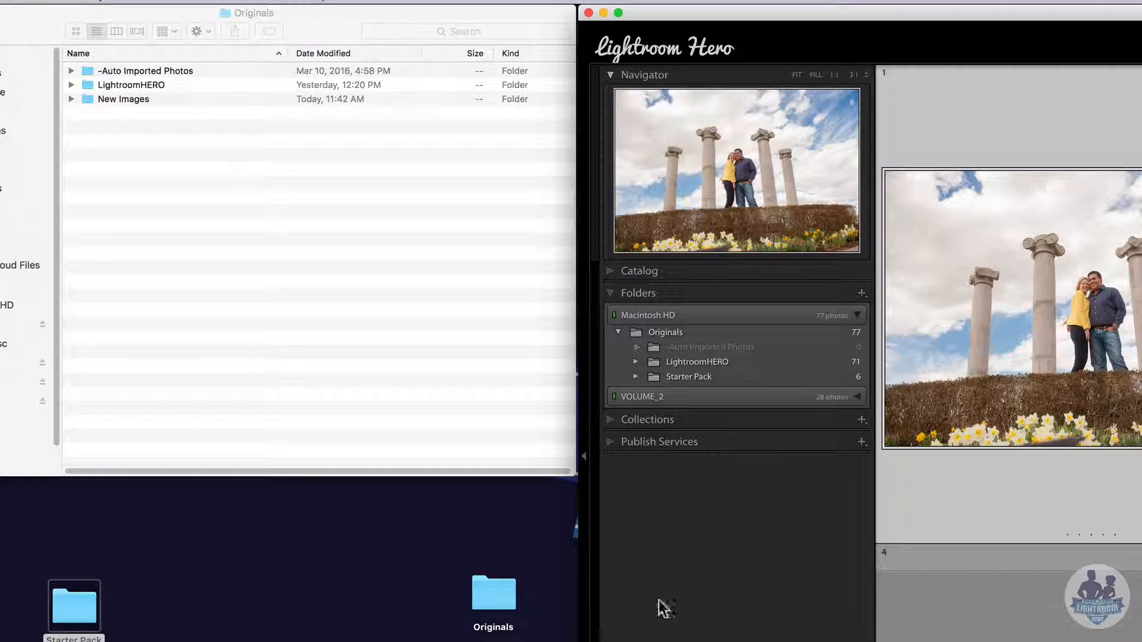
pyautogui.click(753, 376)
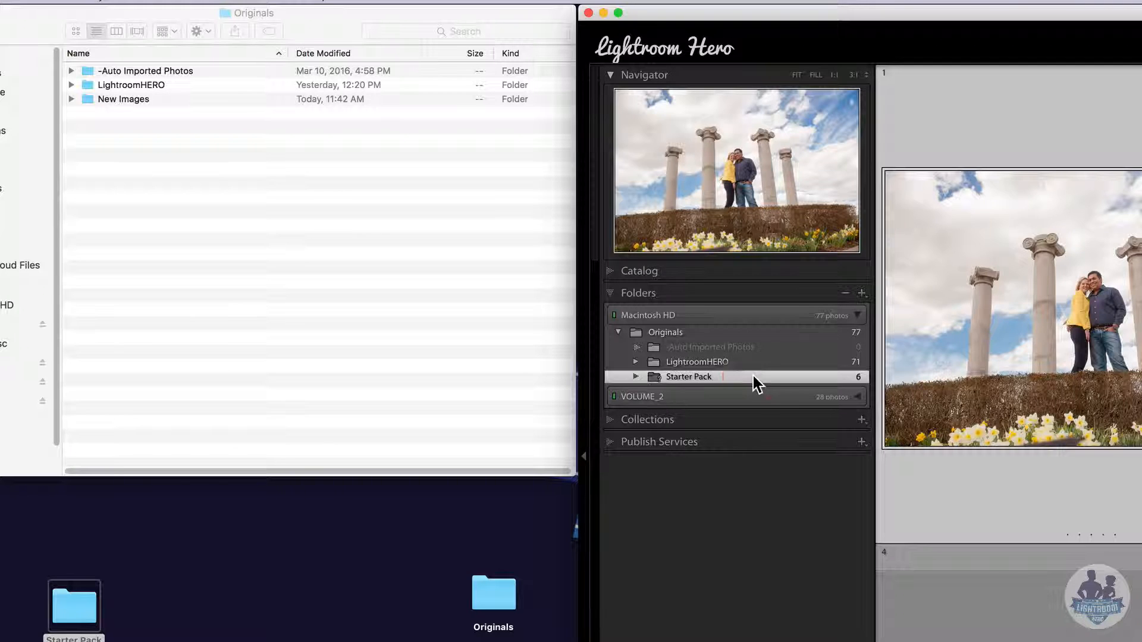
pyautogui.rightClick(753, 376)
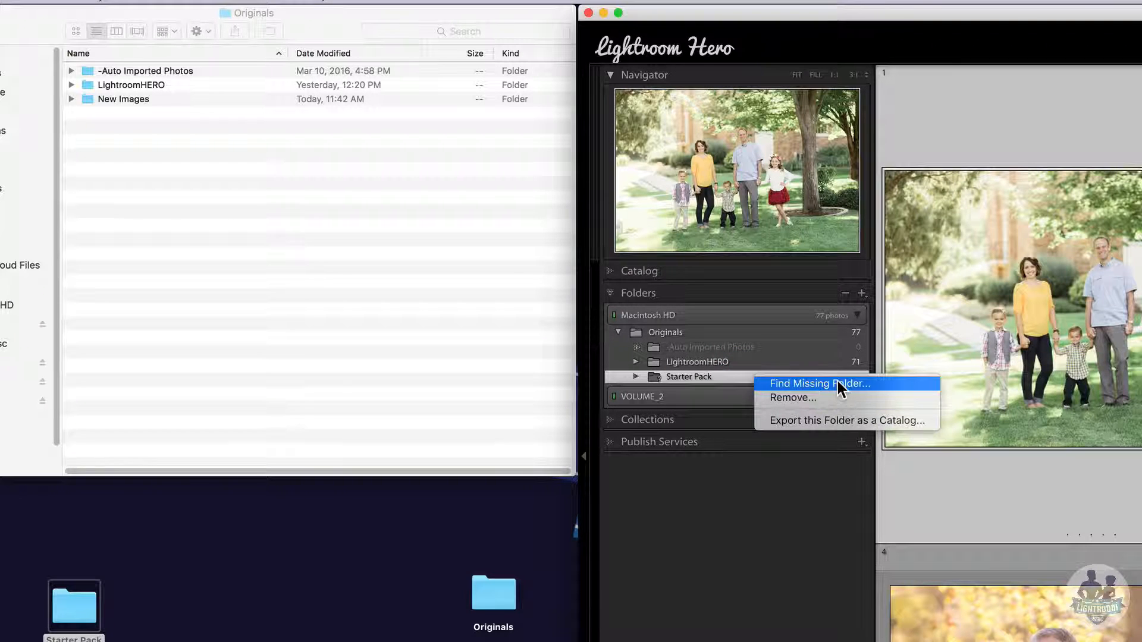
pyautogui.click(886, 383)
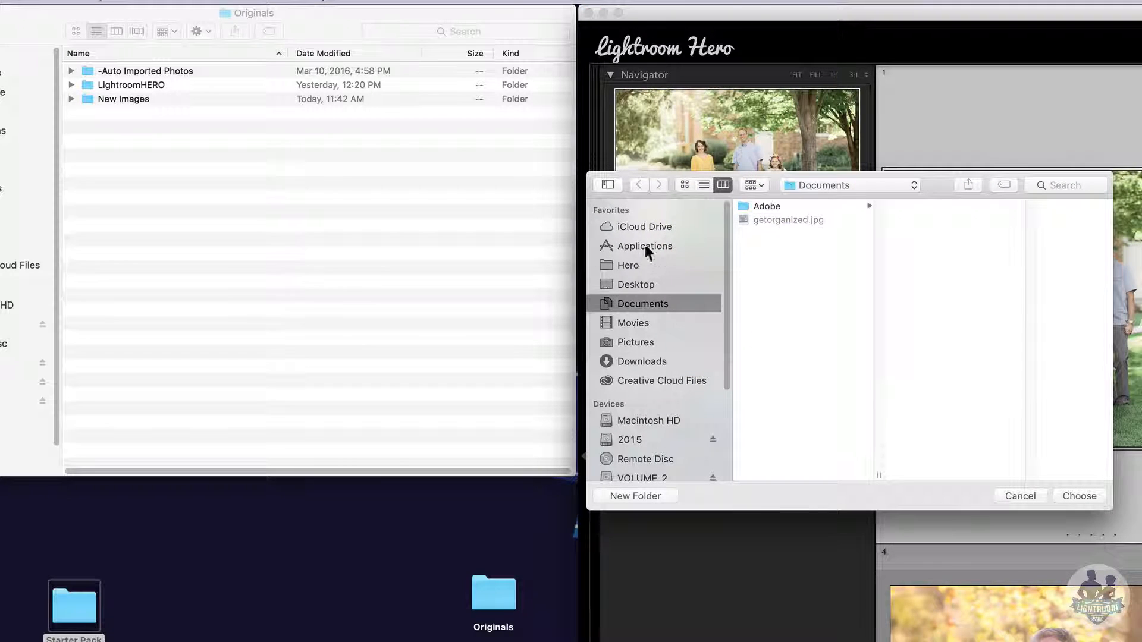
pyautogui.click(630, 285)
pyautogui.click(793, 272)
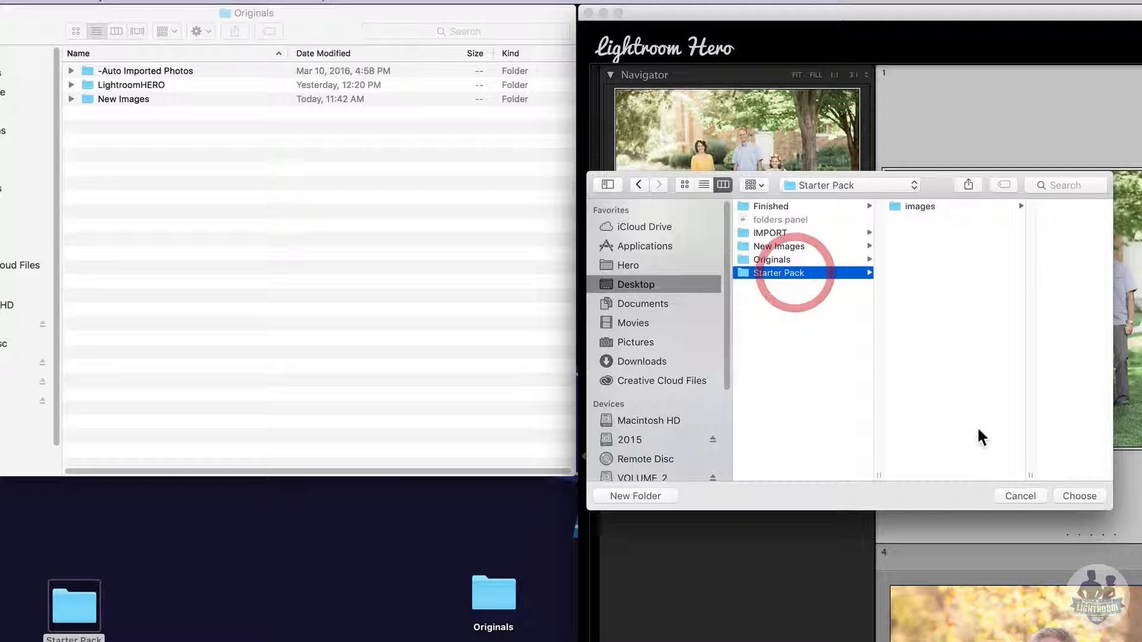
pyautogui.click(1080, 496)
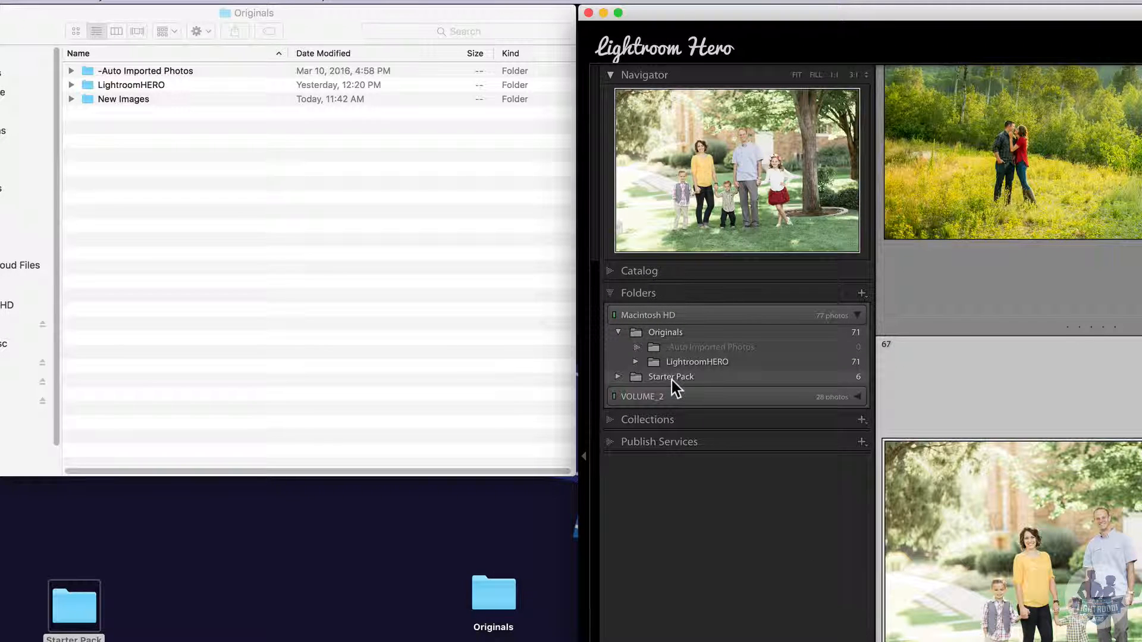
# Move Starter Pack back into the Originals folder in Finder, and relink the missing folder in Lightroom to Desktop > Originals > Starter Pack.
pyautogui.moveTo(74, 605); pyautogui.dragTo(201, 316)
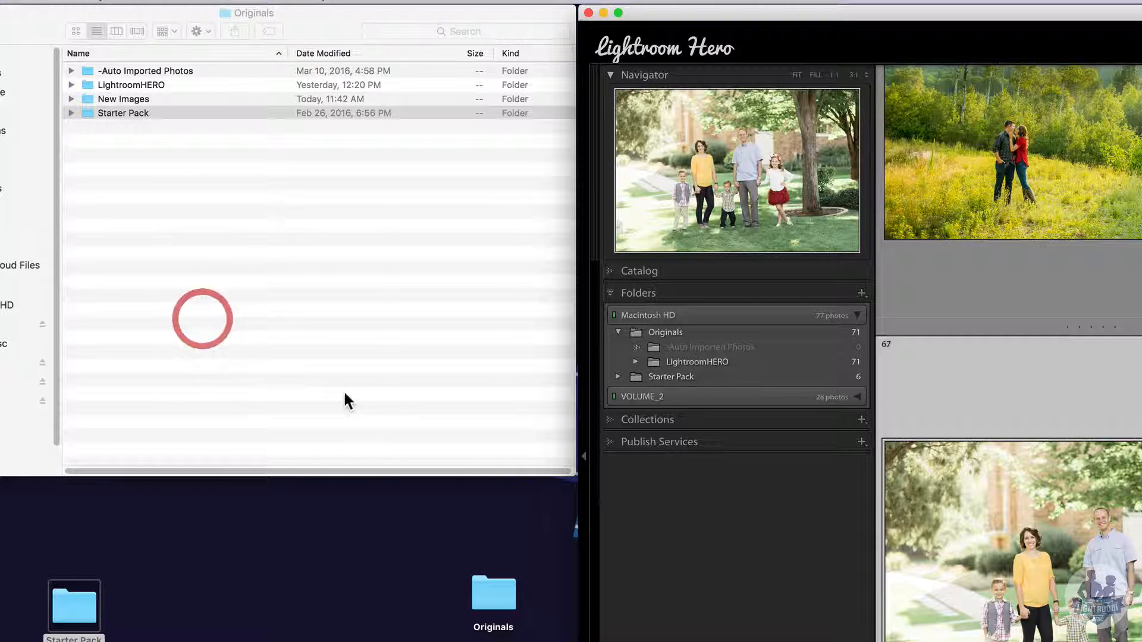
pyautogui.click(683, 538)
pyautogui.click(687, 379)
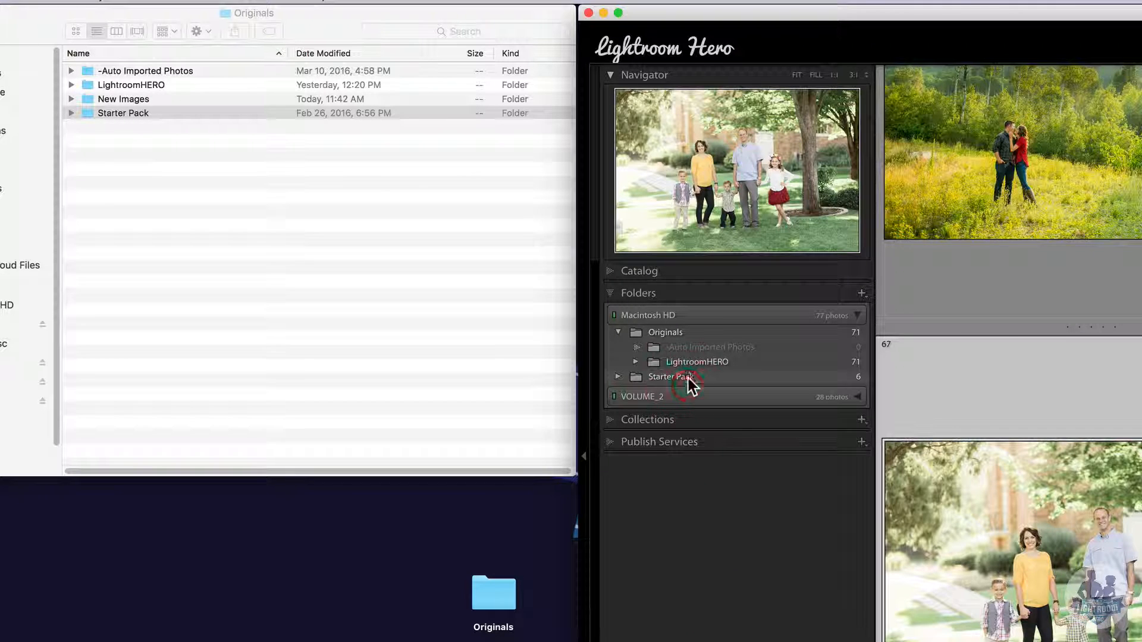
pyautogui.rightClick(694, 377)
pyautogui.click(743, 385)
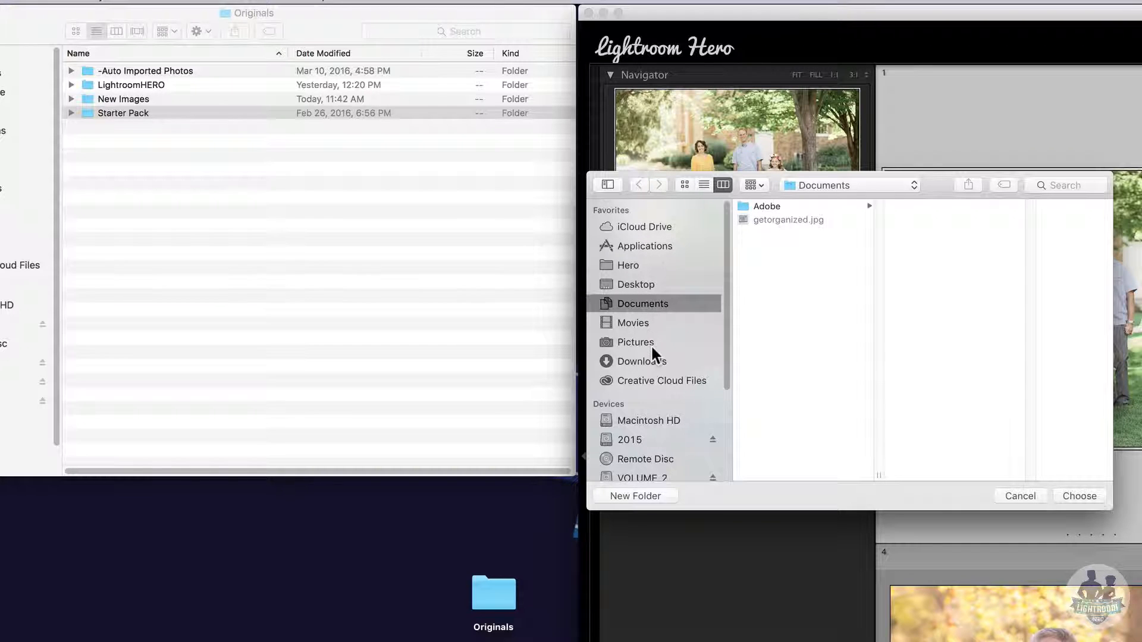
pyautogui.click(648, 284)
pyautogui.click(790, 259)
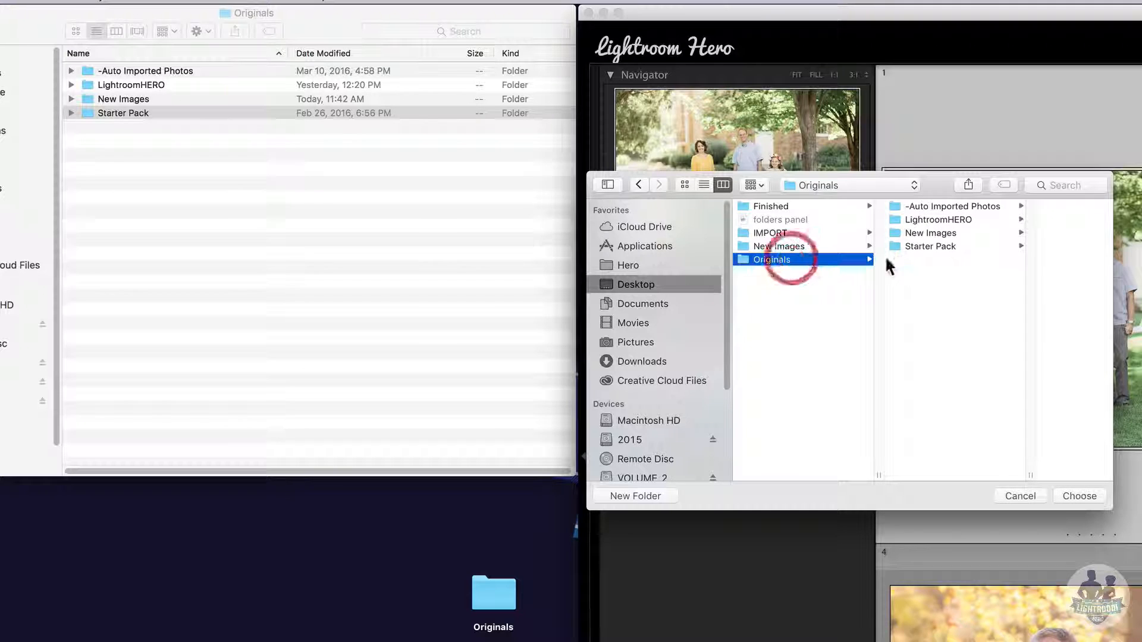
pyautogui.click(950, 248)
pyautogui.click(1077, 496)
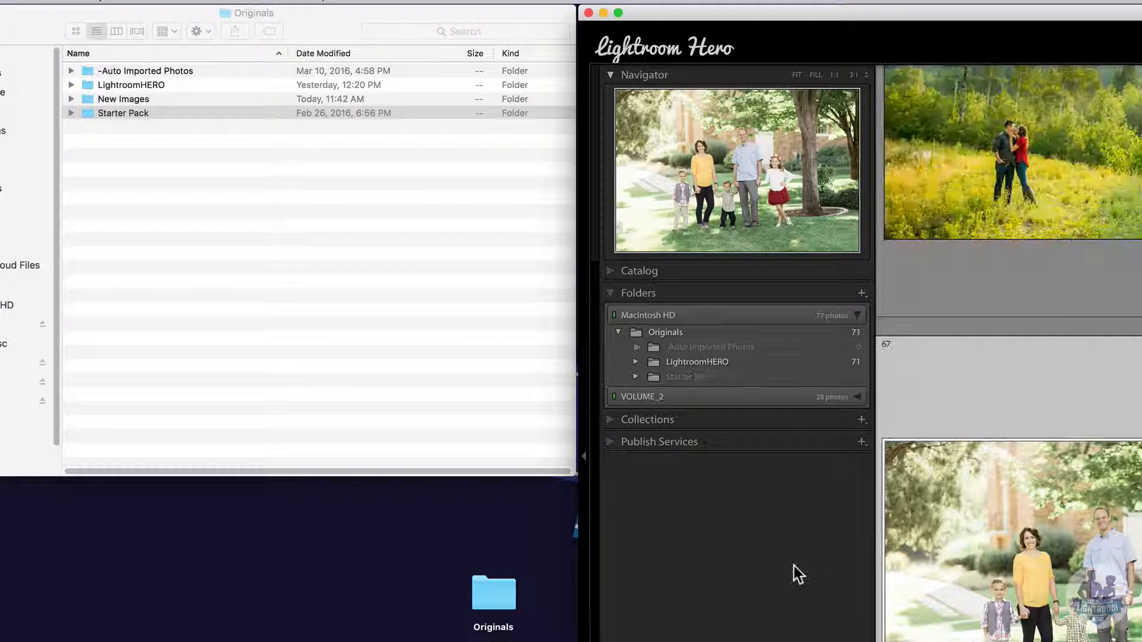
# Reveal the Starter Pack folder in Finder from Lightroom's folder list, and return to Lightroom.
pyautogui.rightClick(767, 374)
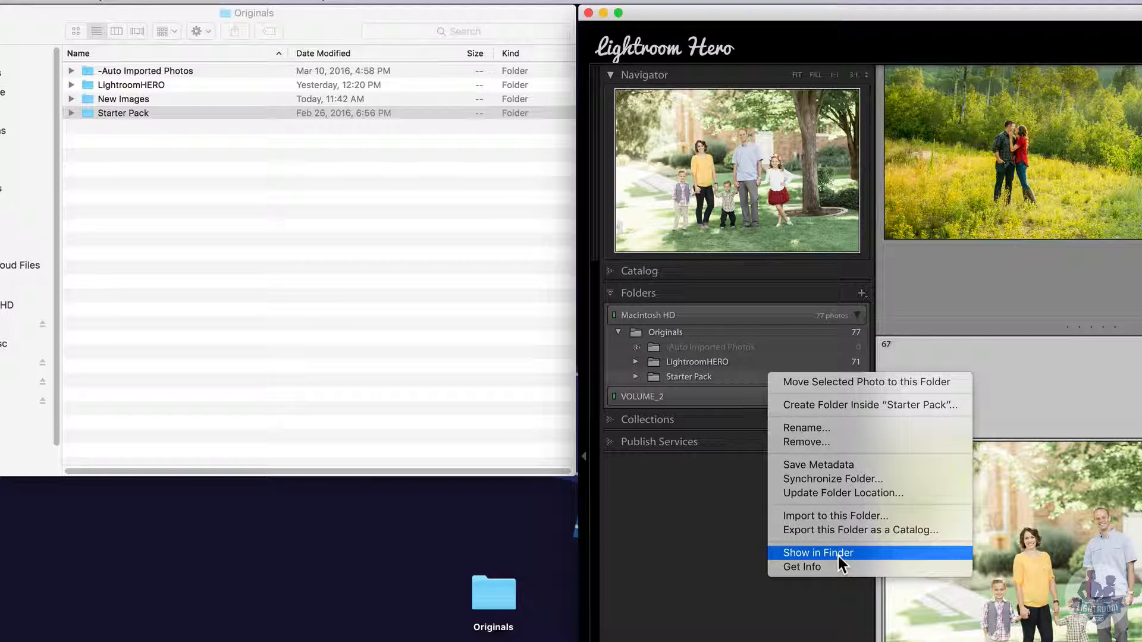
pyautogui.click(853, 554)
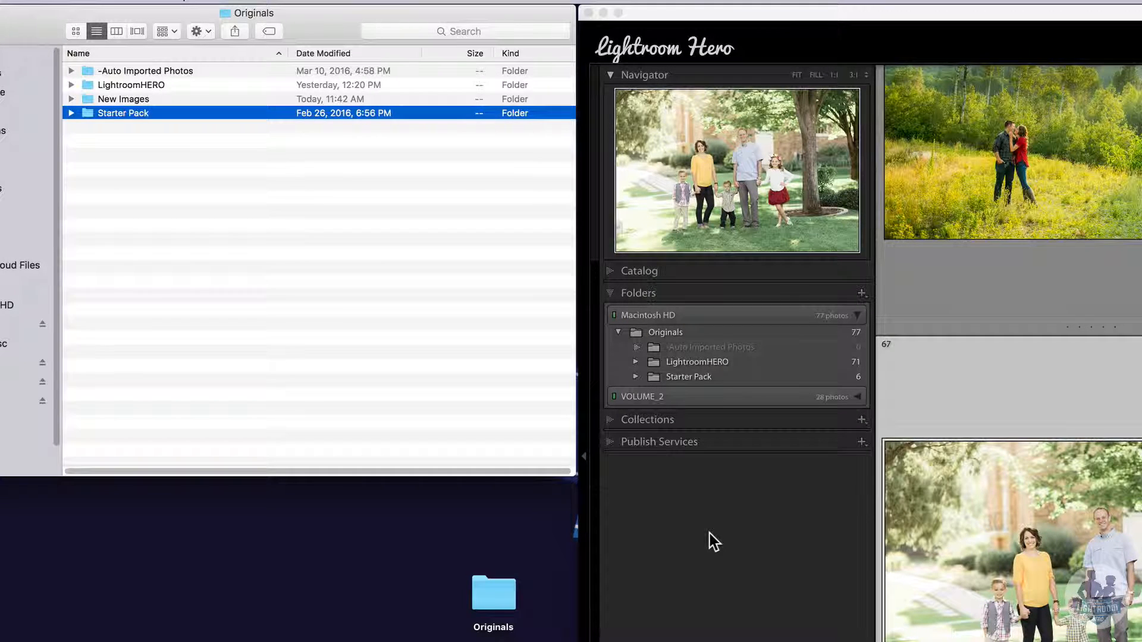
pyautogui.click(709, 530)
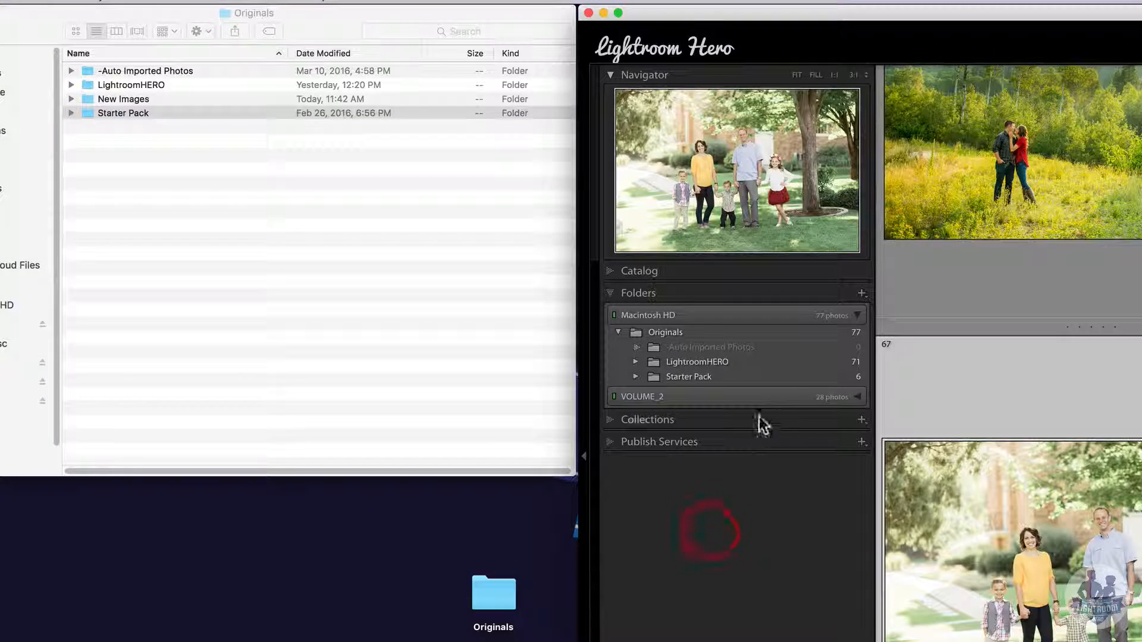
# View the file system info for the Starter Pack folder from Lightroom, and close the info window.
pyautogui.rightClick(773, 379)
pyautogui.click(875, 568)
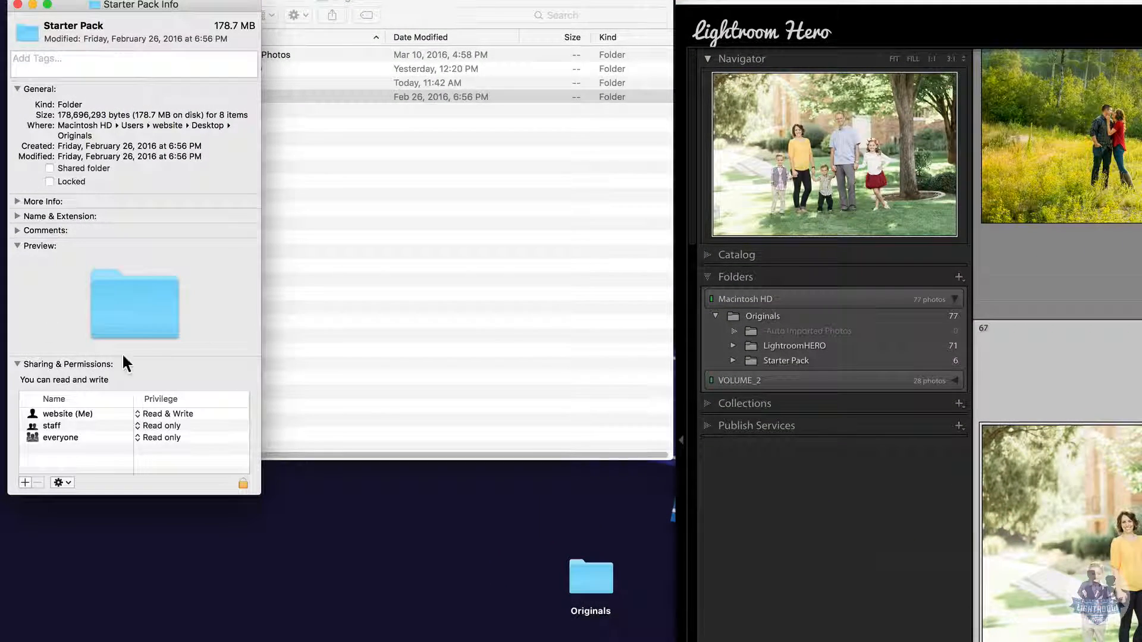
pyautogui.click(18, 4)
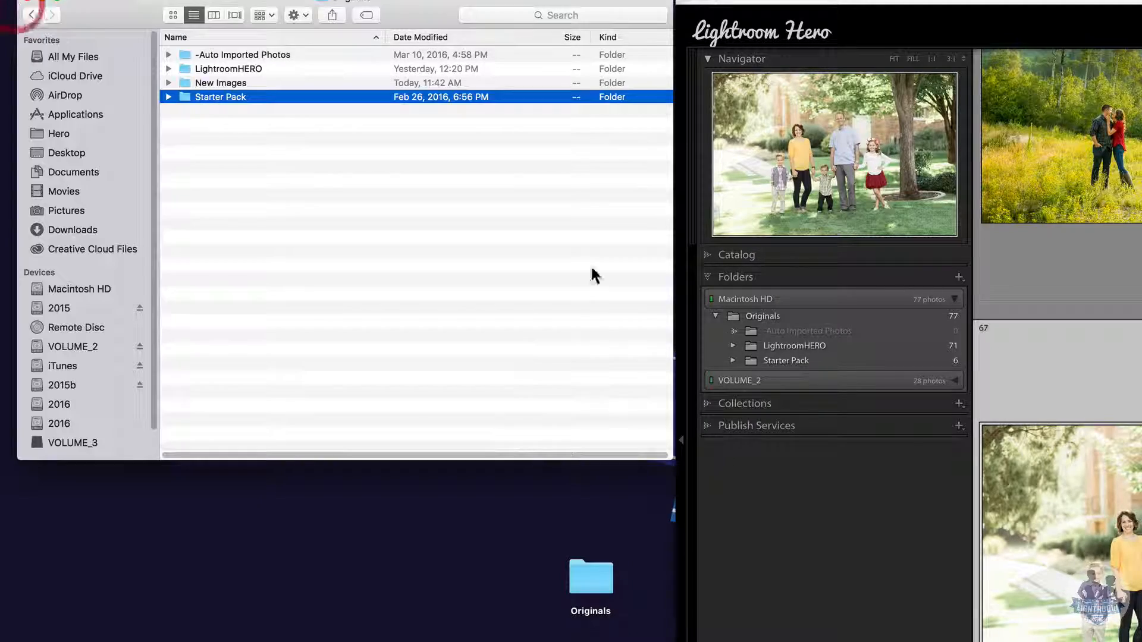
pyautogui.click(832, 499)
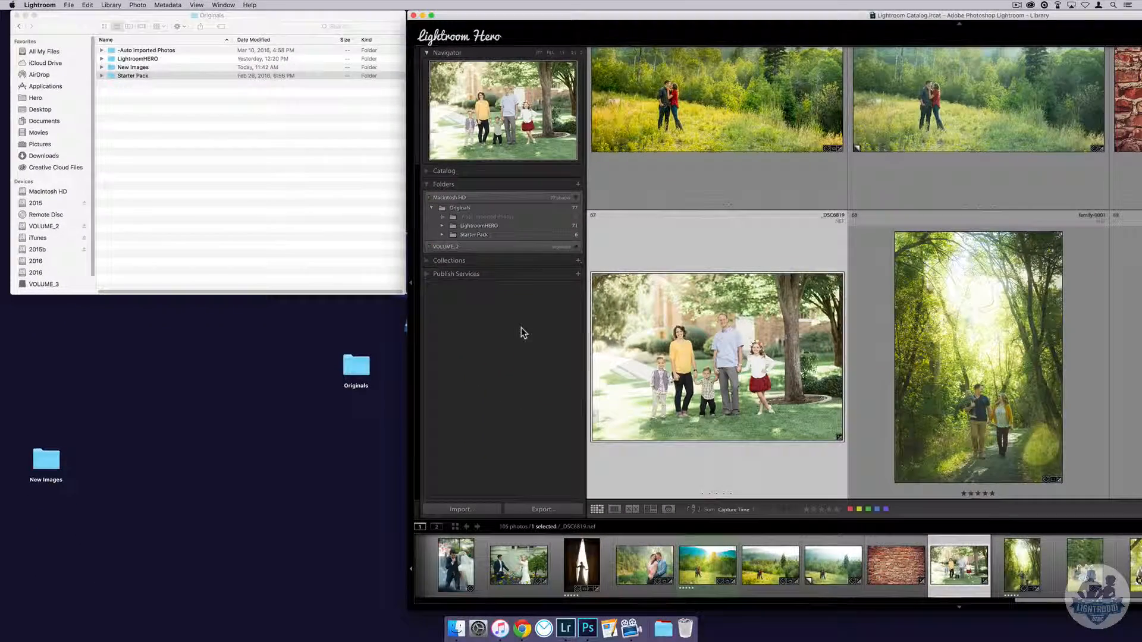
# Bring the whole Lightroom window into view, expand the LightroomHERO folder and look through its photos.
pyautogui.moveTo(661, 15); pyautogui.dragTo(280, 4)
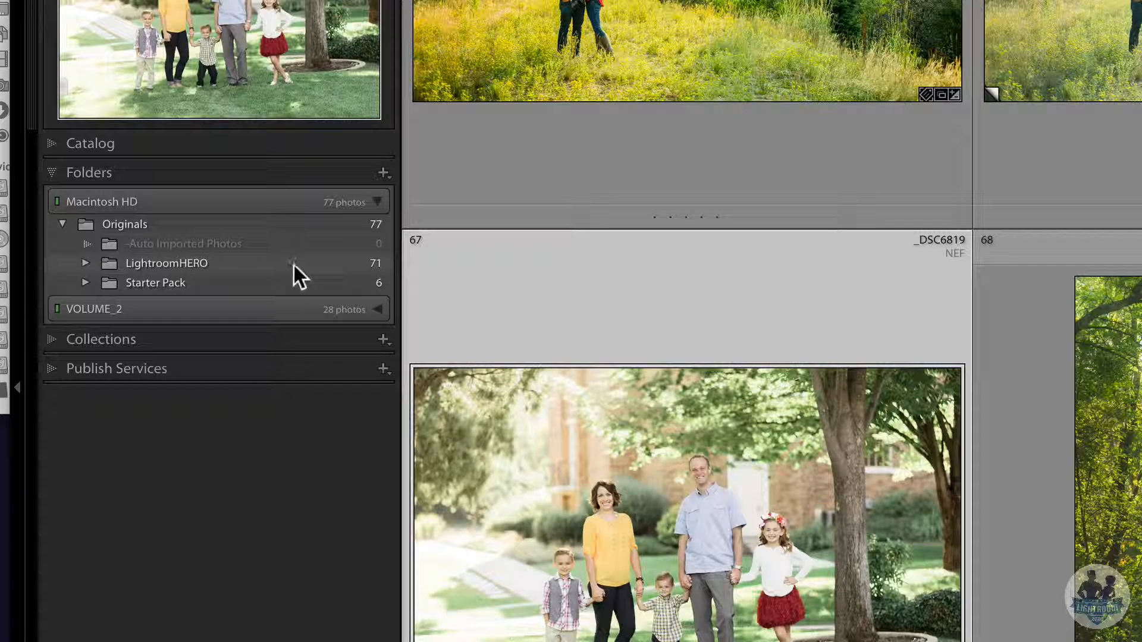
pyautogui.click(85, 263)
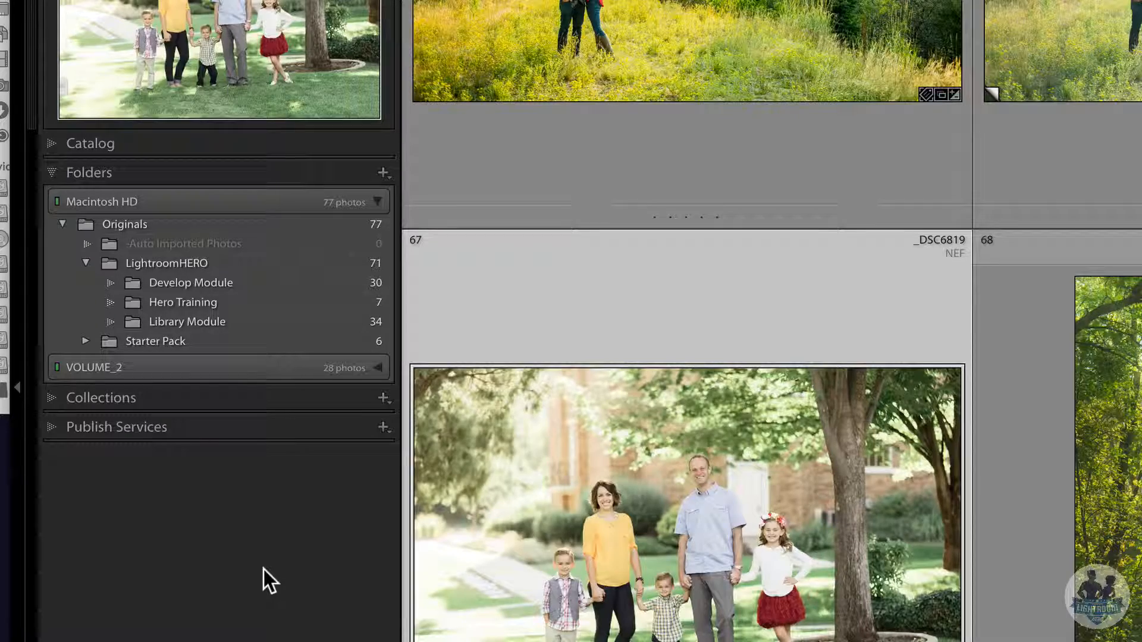
pyautogui.click(227, 261)
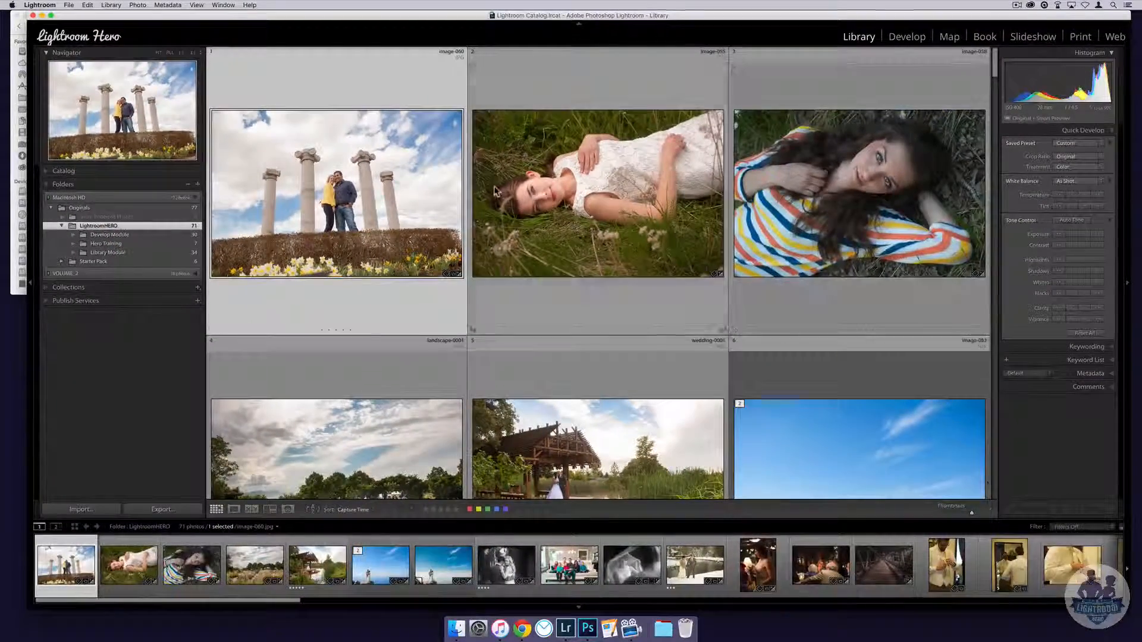
pyautogui.scroll(-3, 699, 349)
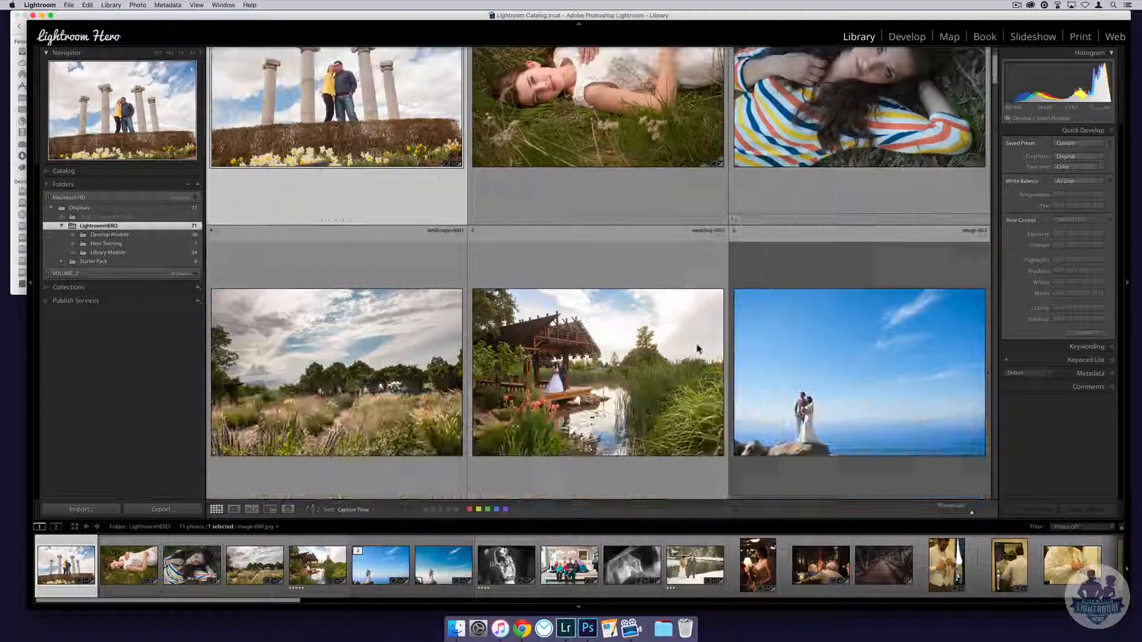
pyautogui.scroll(-2, 698, 349)
pyautogui.scroll(5, 364, 331)
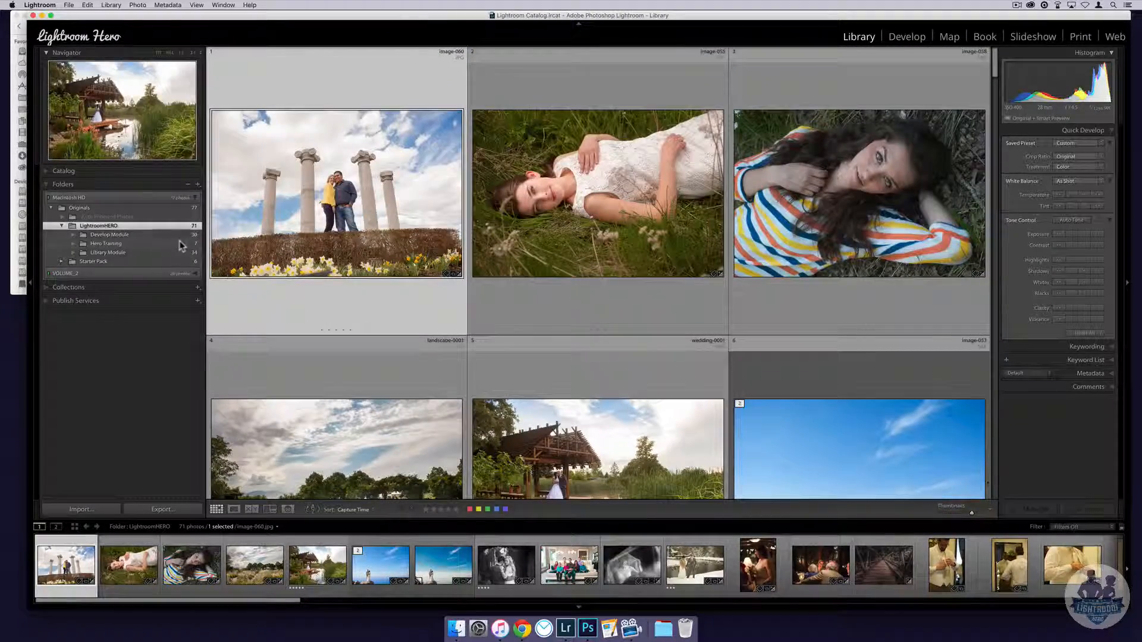
# Show the Develop Module folder's photos, view the selected couple photo in Develop, and return to the Library.
pyautogui.click(176, 237)
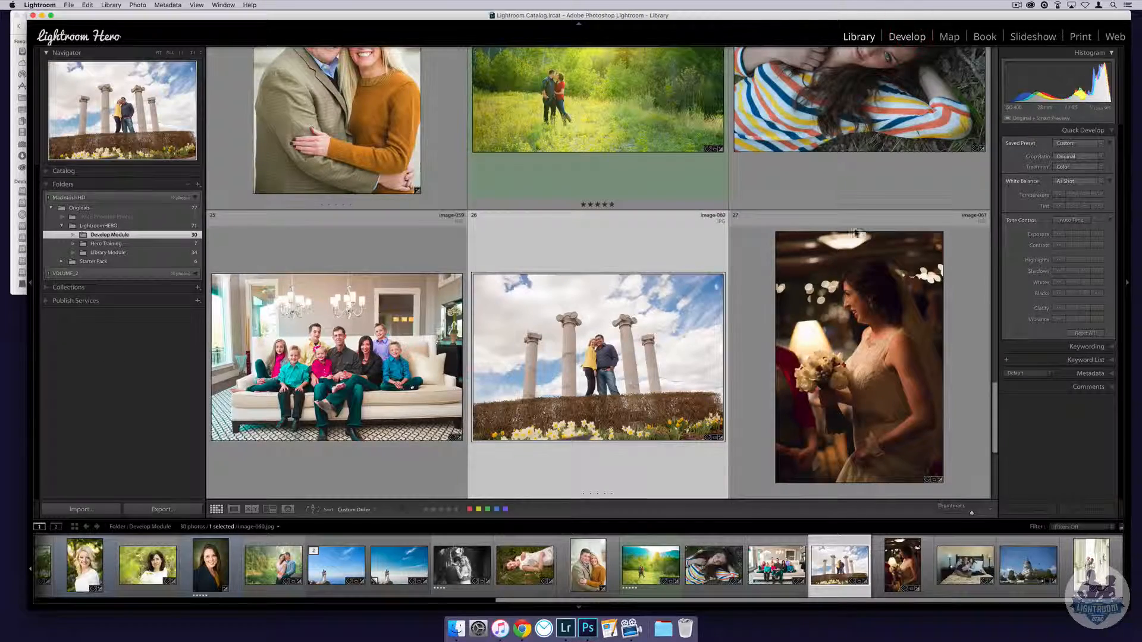
pyautogui.press('d')
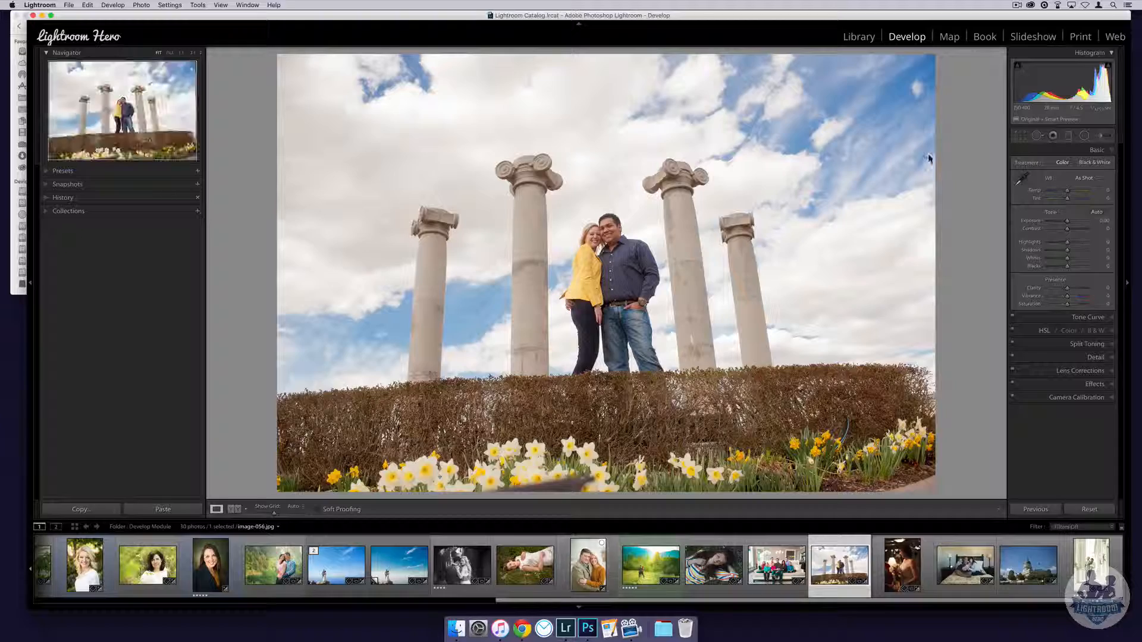
pyautogui.click(860, 38)
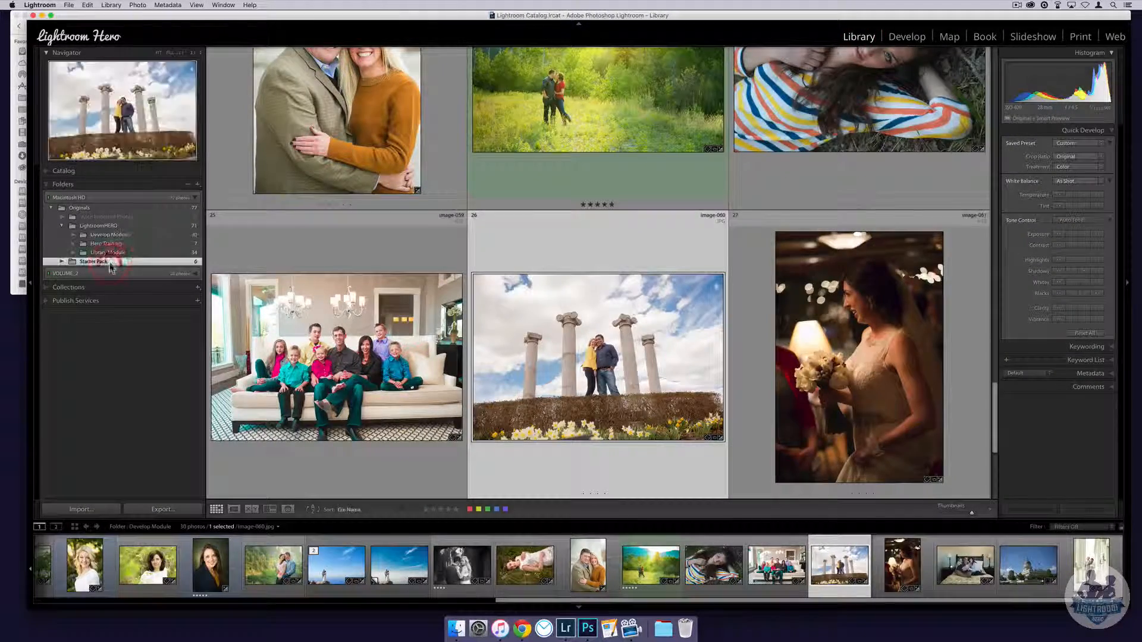
# Show the Starter Pack folder's photos, view its first family photo in Develop, and return to the Library.
pyautogui.click(99, 261)
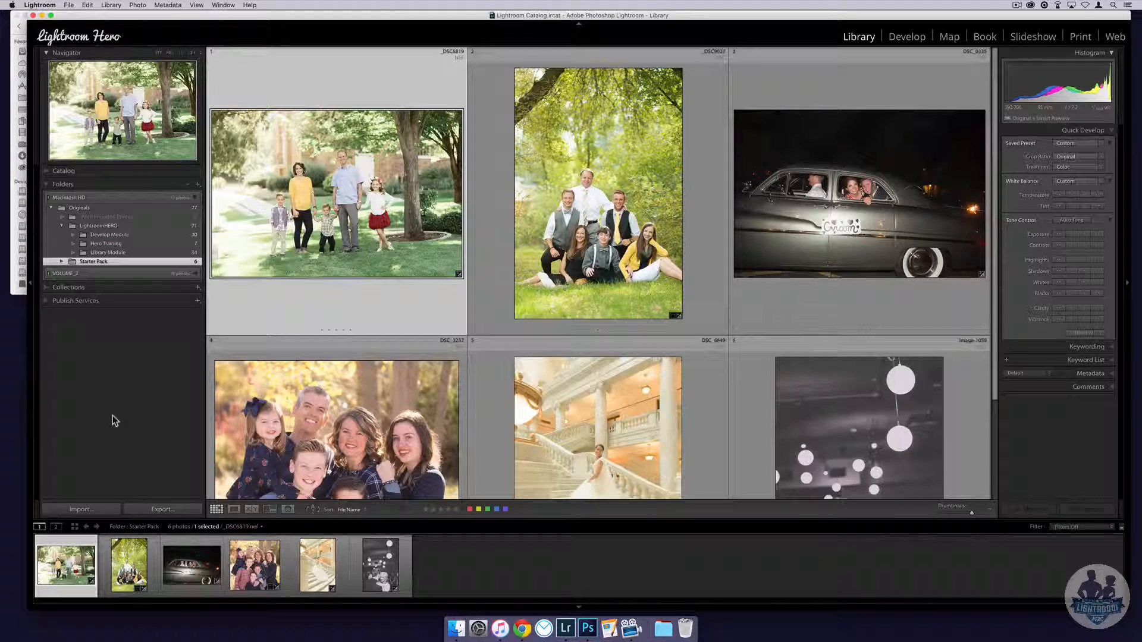
pyautogui.click(898, 38)
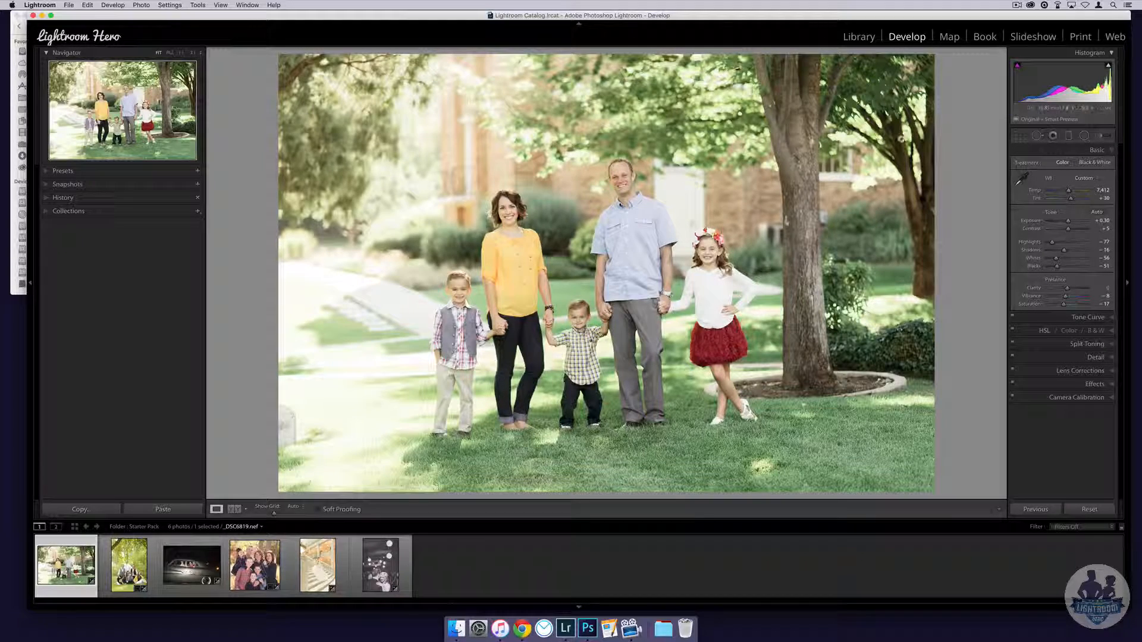
pyautogui.click(858, 37)
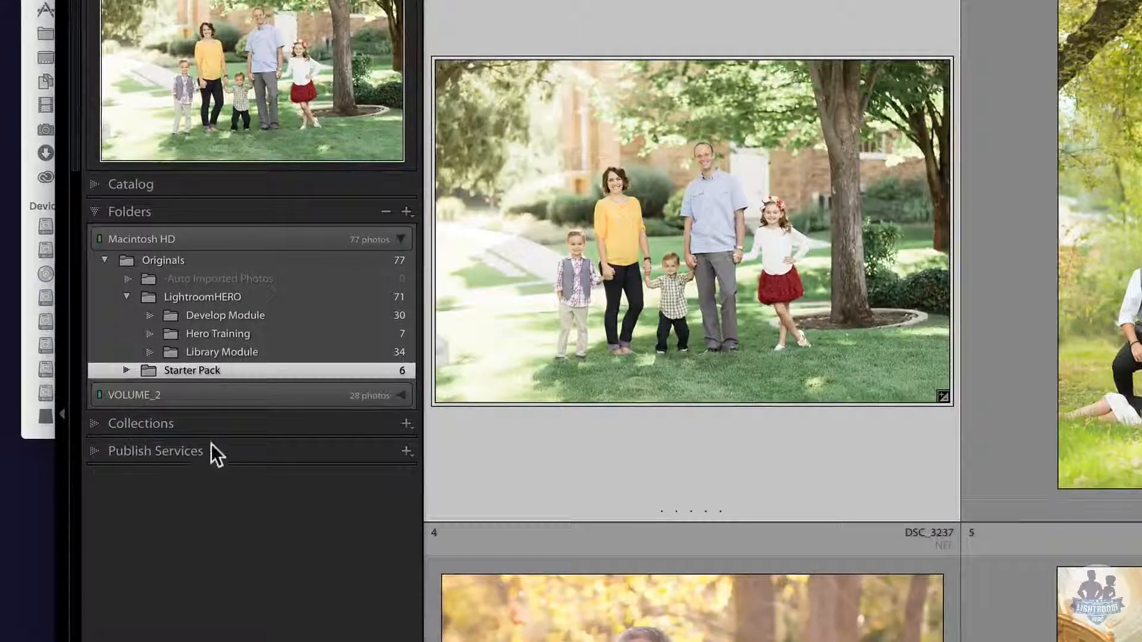
# Move the Develop Module folder from LightroomHERO into -Auto Imported Photos within Lightroom's folder list.
pyautogui.moveTo(193, 313)
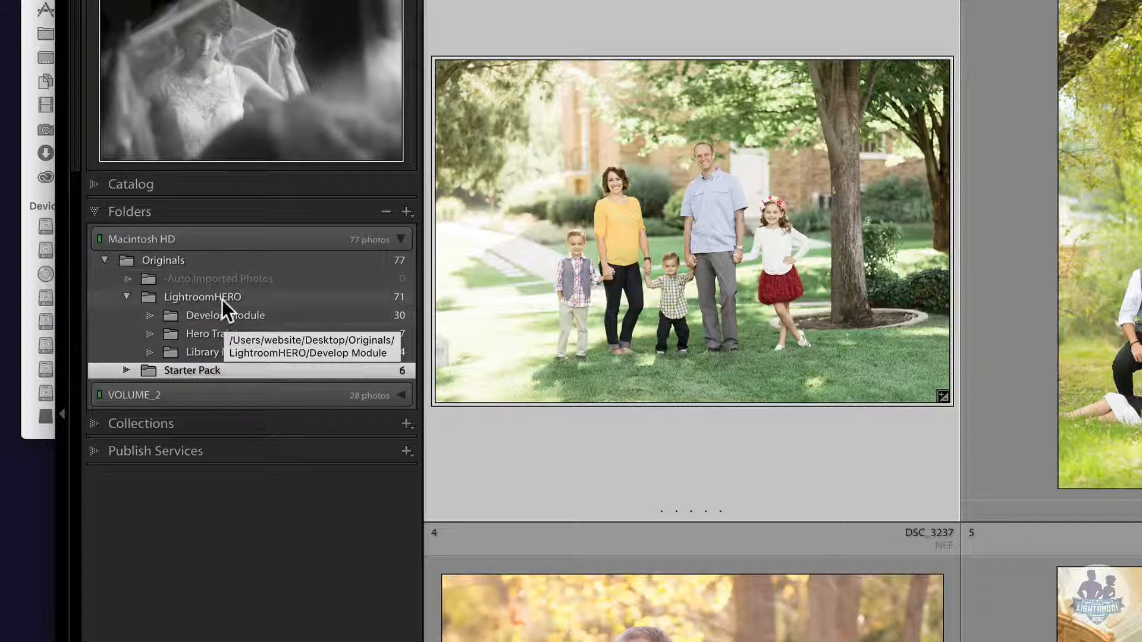
pyautogui.moveTo(217, 315); pyautogui.dragTo(205, 280)
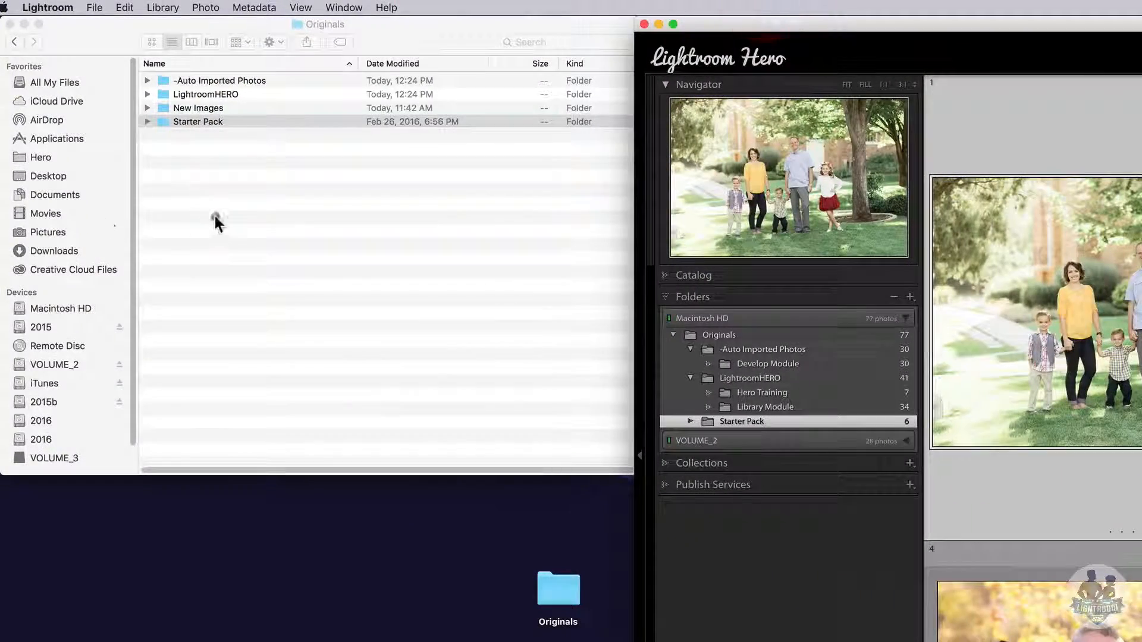
# Switch to Finder and expand the -Auto Imported Photos and LightroomHERO folders to inspect their subfolders.
pyautogui.click(215, 217)
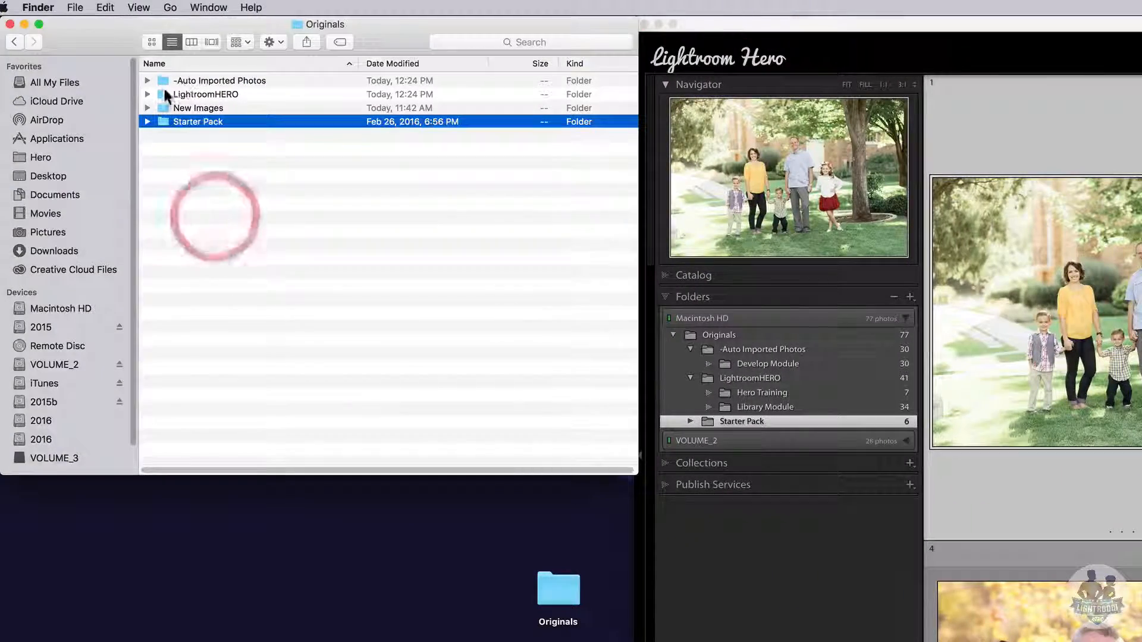
pyautogui.click(176, 149)
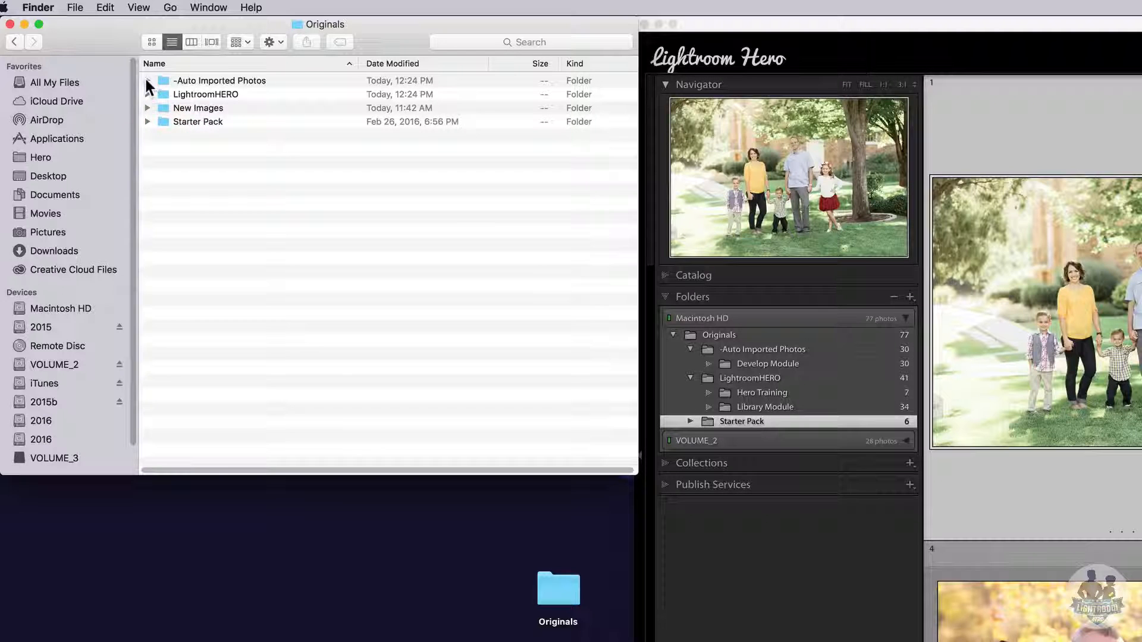
pyautogui.click(147, 80)
pyautogui.click(147, 107)
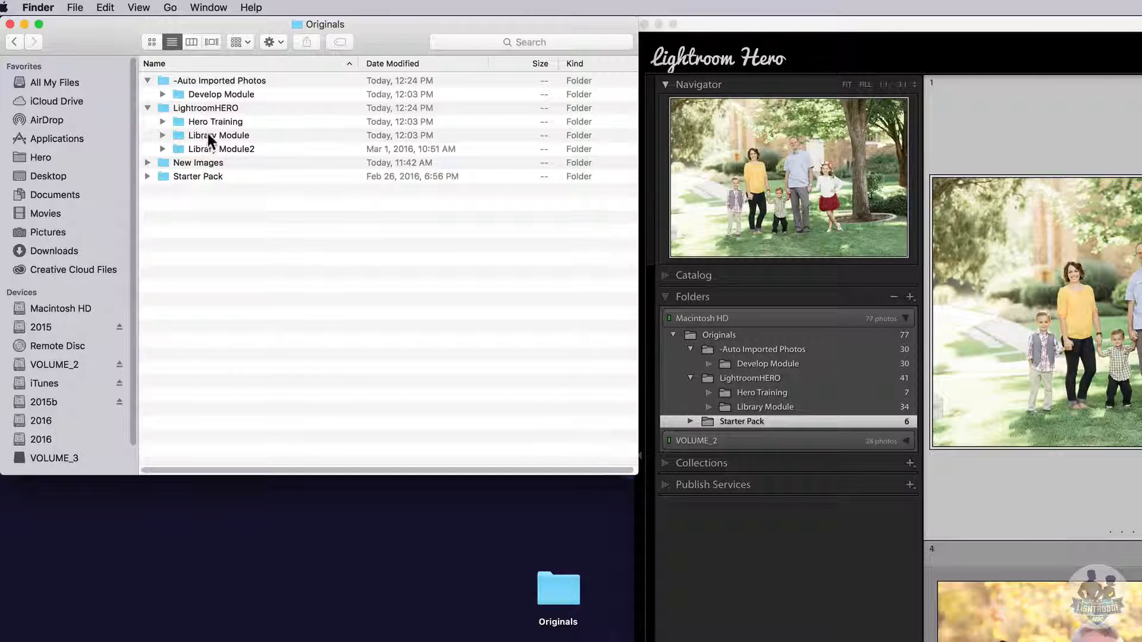
# Switch back to Lightroom and move the Develop Module folder from -Auto Imported Photos into LightroomHERO.
pyautogui.click(776, 601)
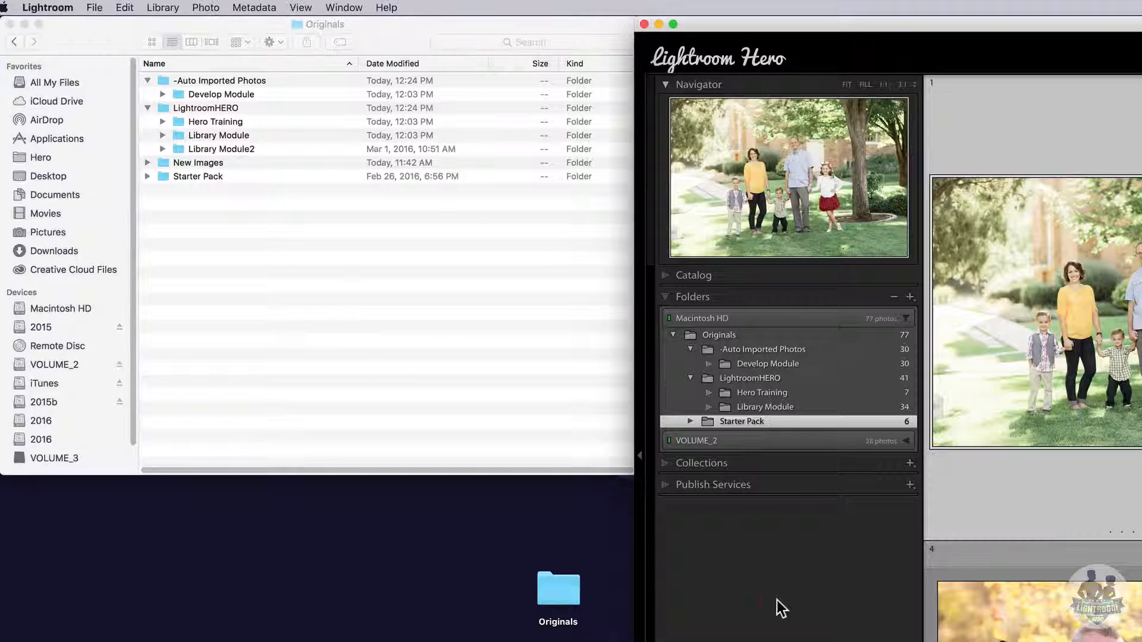
pyautogui.moveTo(791, 364); pyautogui.dragTo(764, 378)
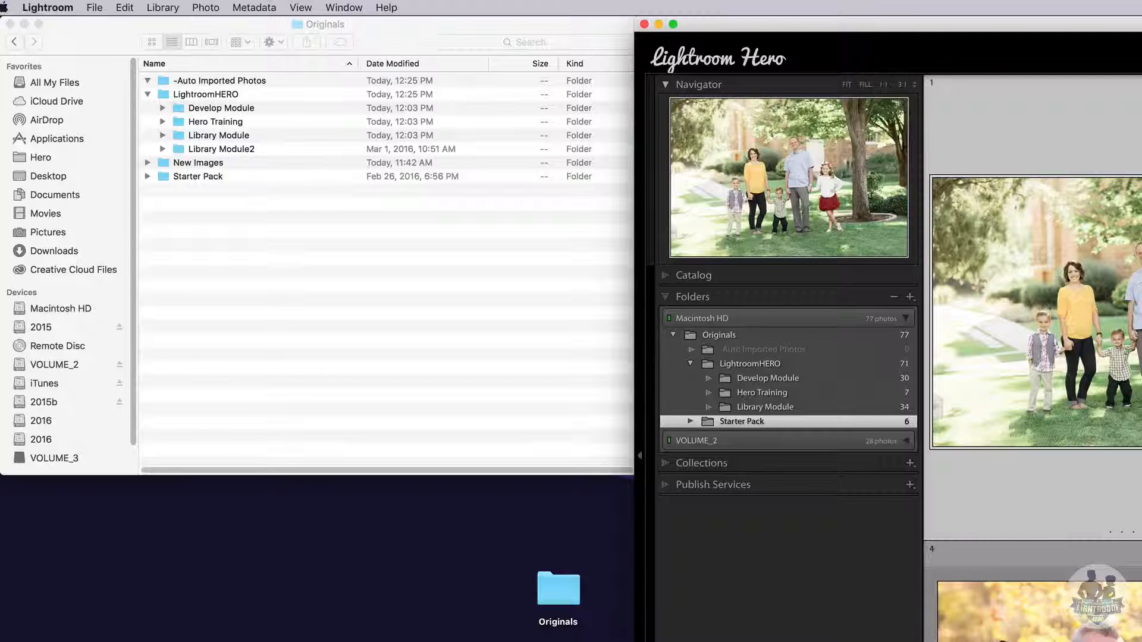
# Select the Develop Module folder in Lightroom and move it out of LightroomHERO directly into Originals.
pyautogui.click(751, 380)
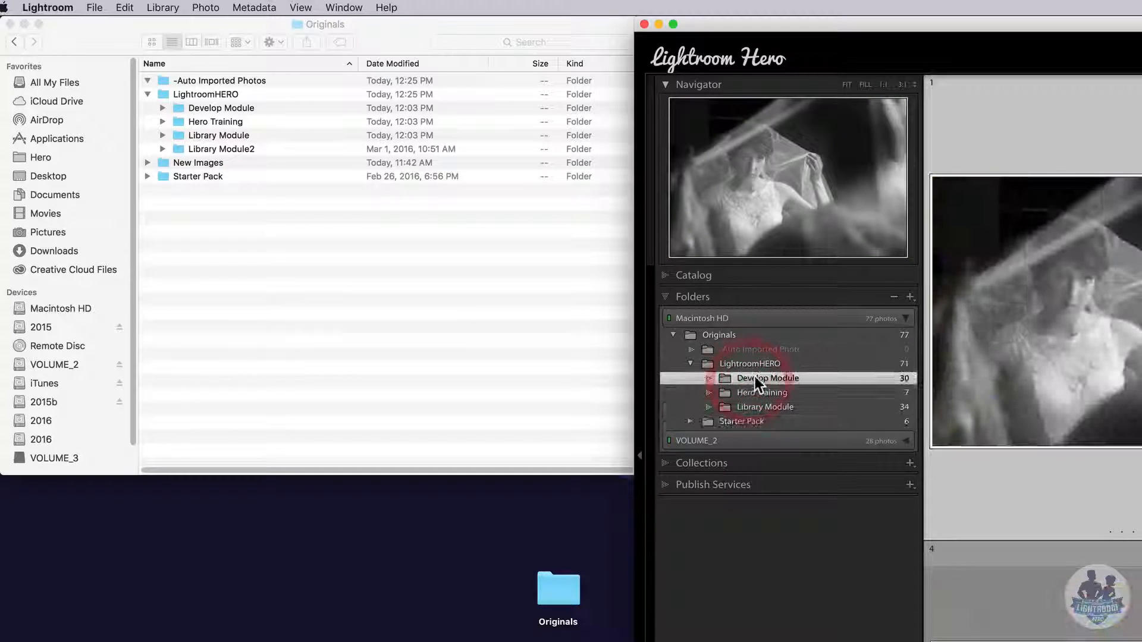
pyautogui.moveTo(758, 380); pyautogui.dragTo(715, 336)
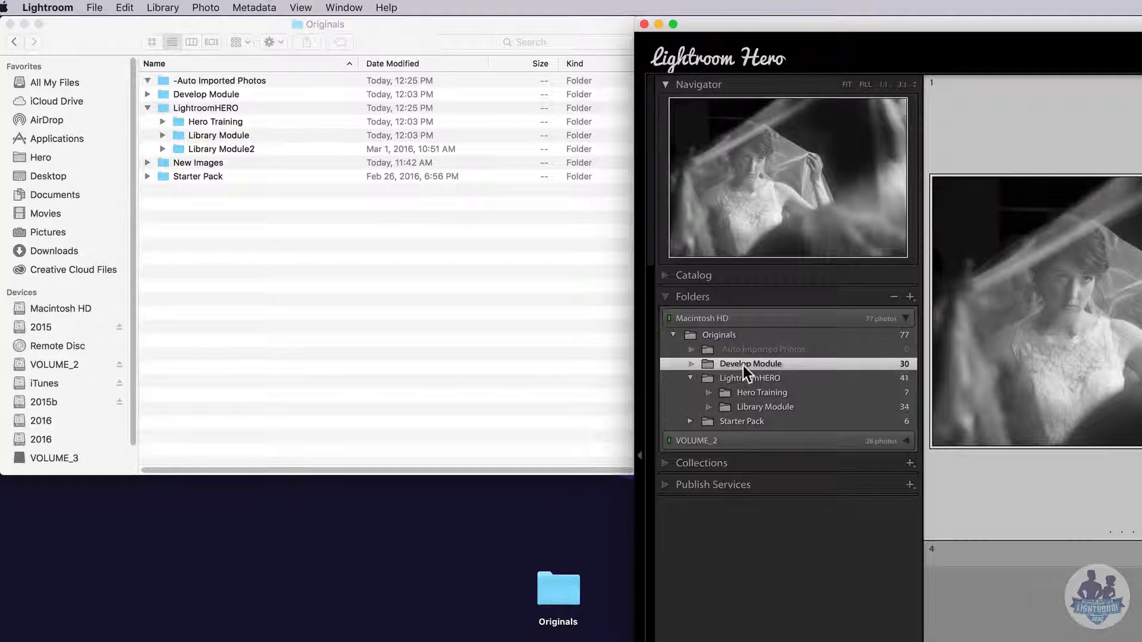
# Move the Develop Module folder from Originals back into LightroomHERO and bring the whole Lightroom window into view.
pyautogui.moveTo(743, 365); pyautogui.dragTo(761, 380)
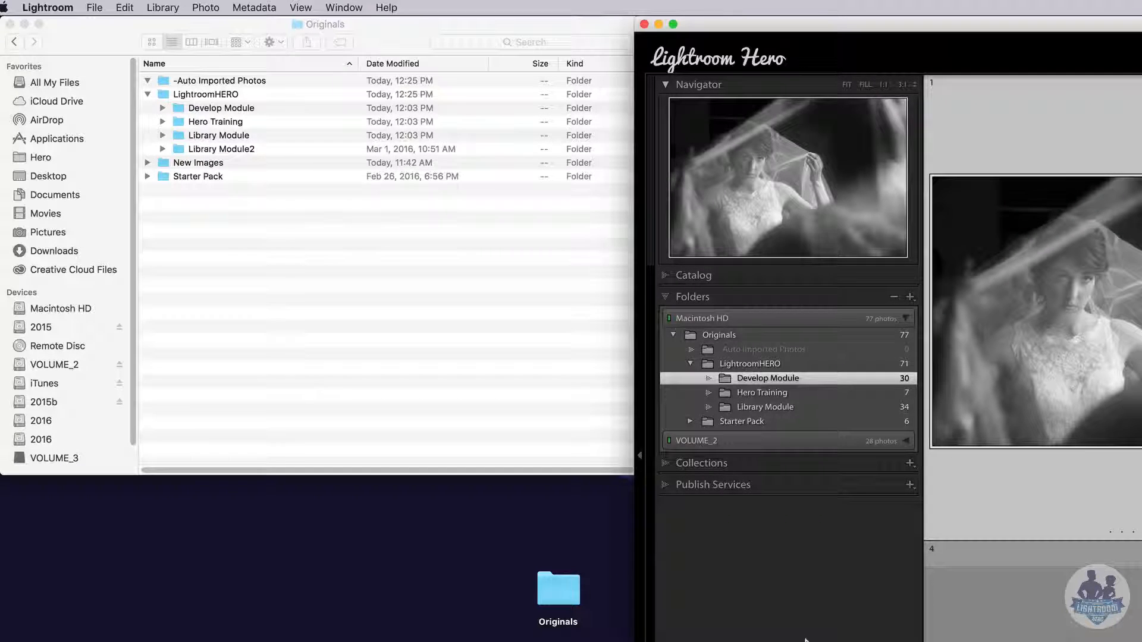
pyautogui.doubleClick(1080, 23)
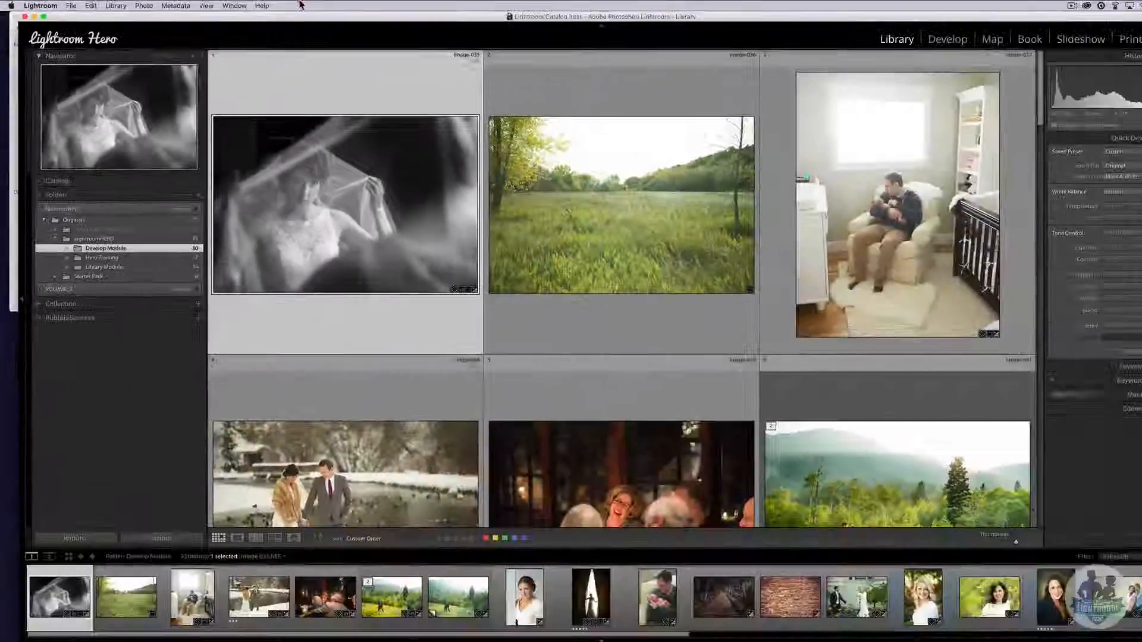